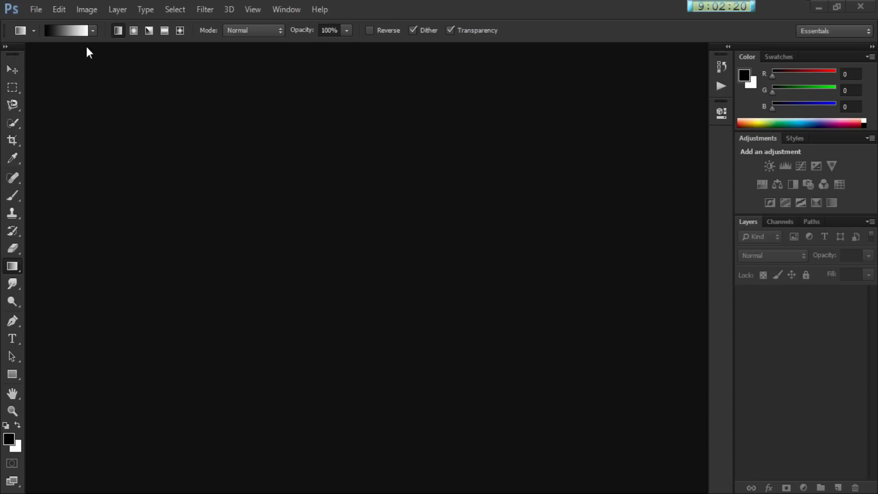
# - Open the New document dialog from the File menu
pyautogui.click(37, 9)
pyautogui.click(44, 21)
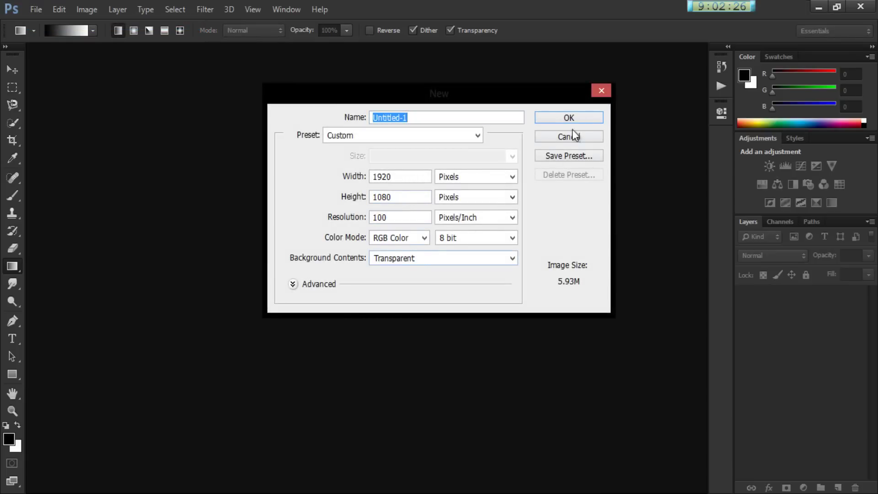
# - Create the transparent 1920×1080 document and set the gradient's starting stop to dark navy
pyautogui.click(569, 117)
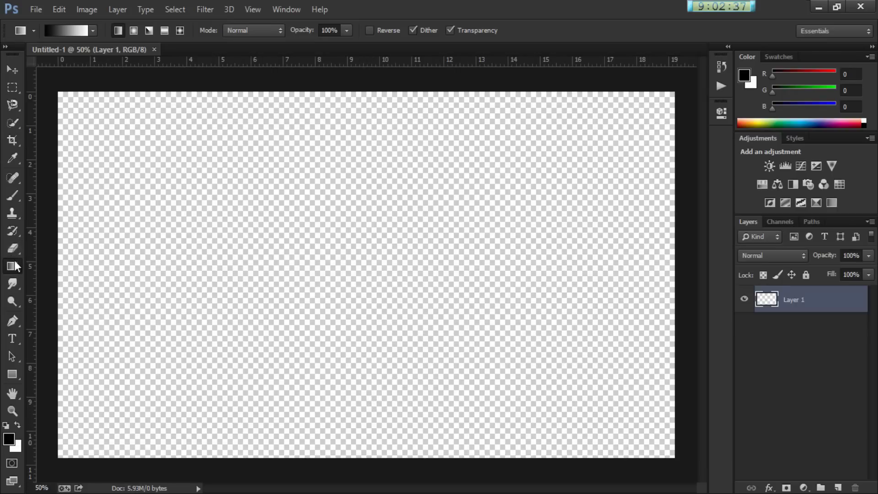
pyautogui.click(71, 29)
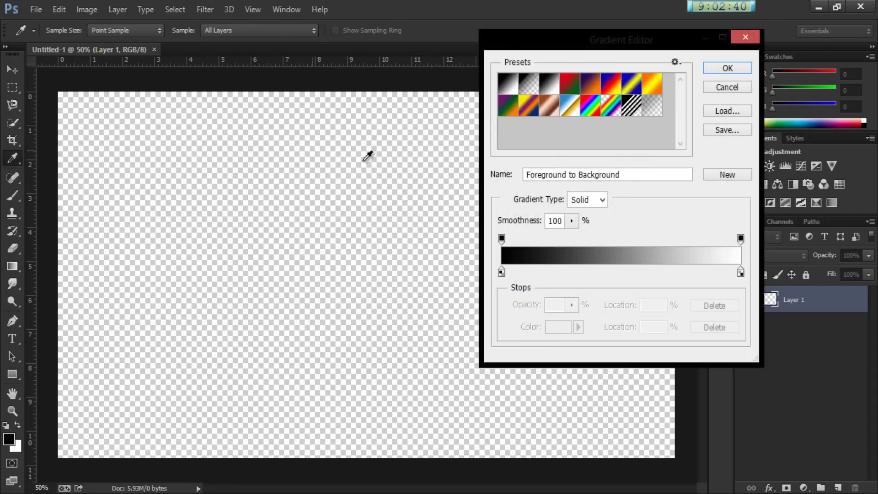
pyautogui.click(501, 273)
pyautogui.click(554, 327)
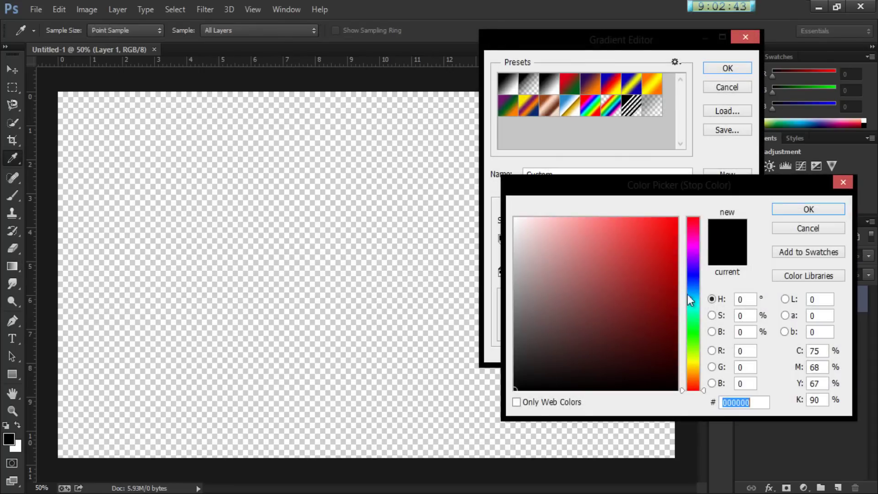
pyautogui.click(693, 275)
pyautogui.moveTo(661, 298)
pyautogui.mouseDown()
pyautogui.moveTo(677, 307)
pyautogui.moveTo(676, 336)
pyautogui.mouseUp()
pyautogui.click(792, 210)
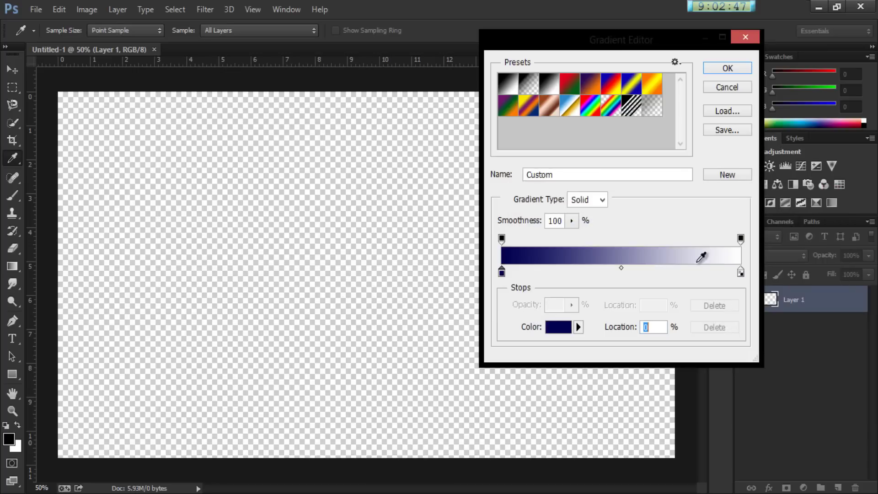
# - Set the gradient's ending stop to bright blue and accept the navy-to-blue gradient
pyautogui.click(741, 273)
pyautogui.click(559, 332)
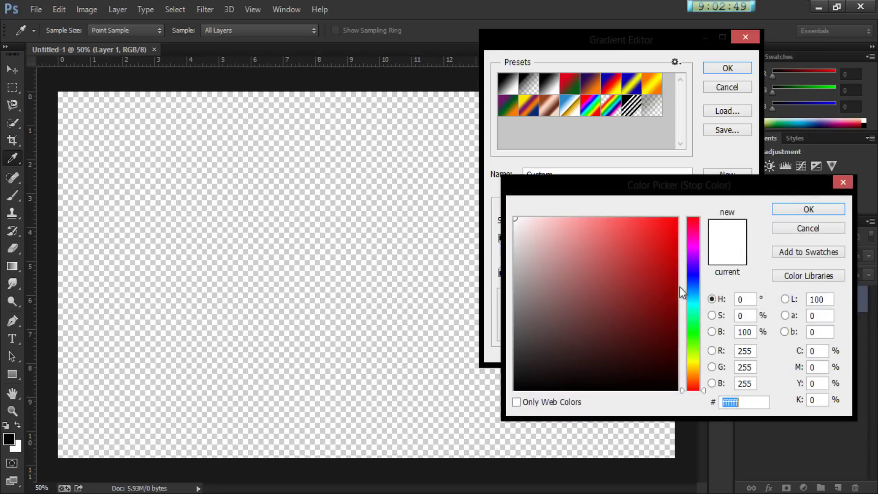
pyautogui.click(684, 279)
pyautogui.click(668, 255)
pyautogui.moveTo(668, 256); pyautogui.dragTo(682, 241)
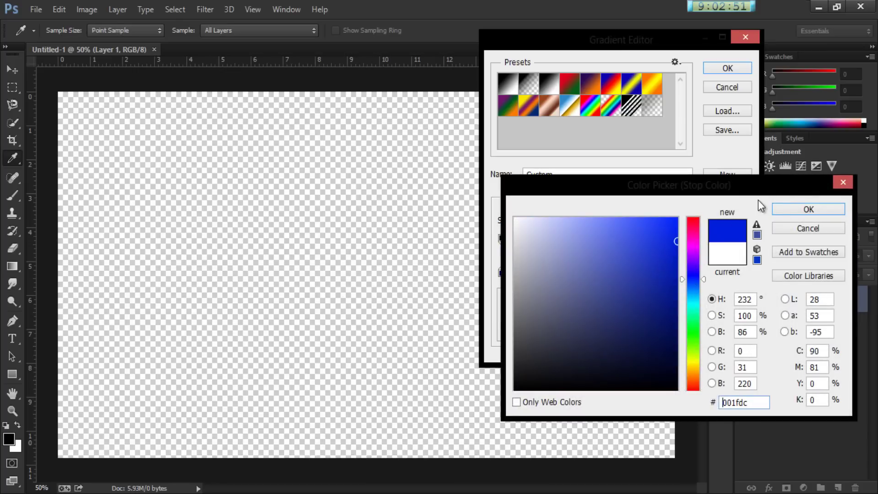
pyautogui.click(775, 208)
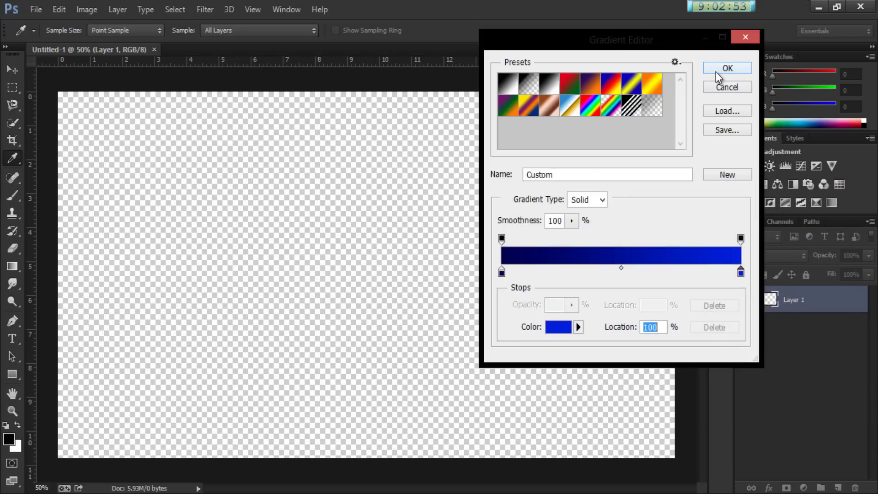
pyautogui.click(715, 73)
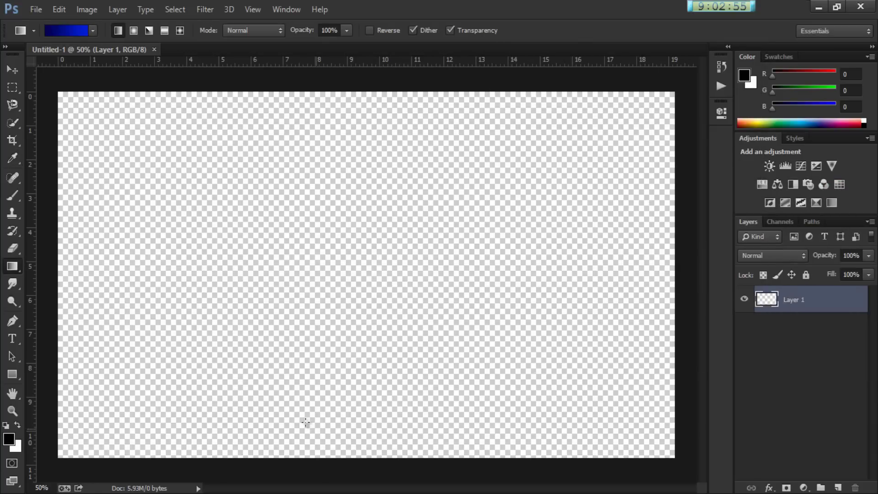
# - Fill the canvas with a diagonal gradient, lock its position, and rename the layer 'Background'
pyautogui.moveTo(317, 431); pyautogui.dragTo(414, 95)
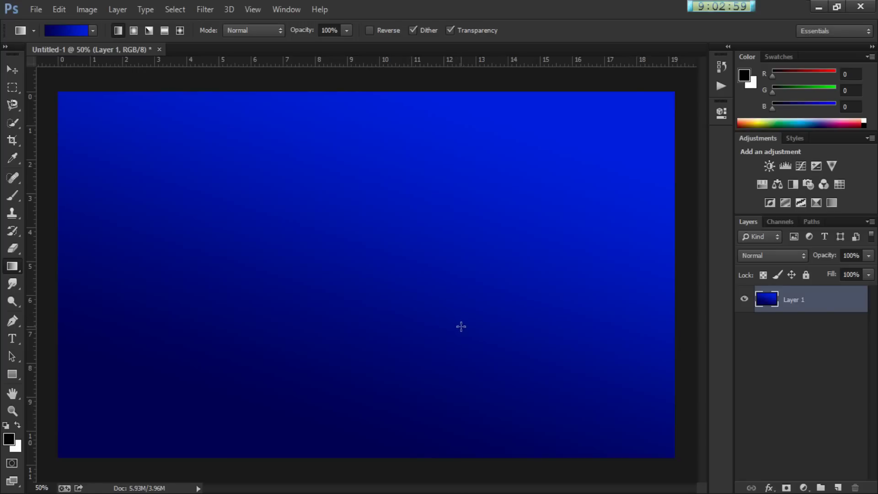
pyautogui.click(795, 273)
pyautogui.doubleClick(800, 301)
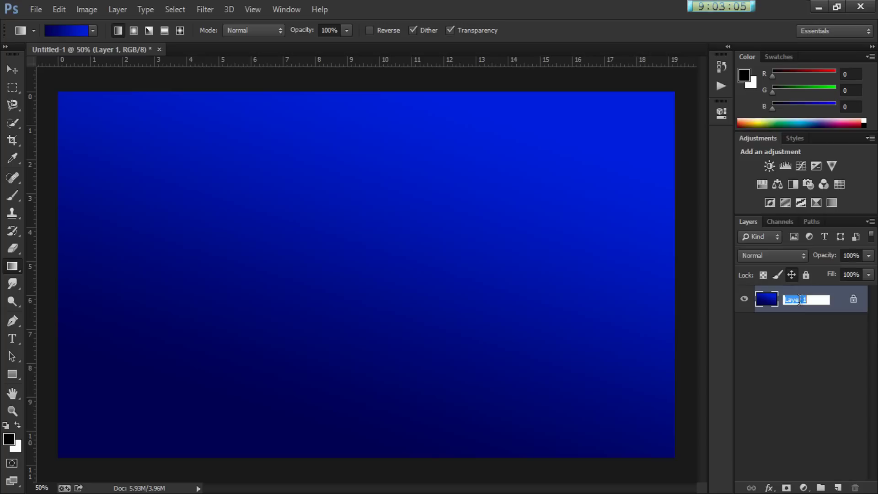
pyautogui.write('Background')
pyautogui.press('Return')
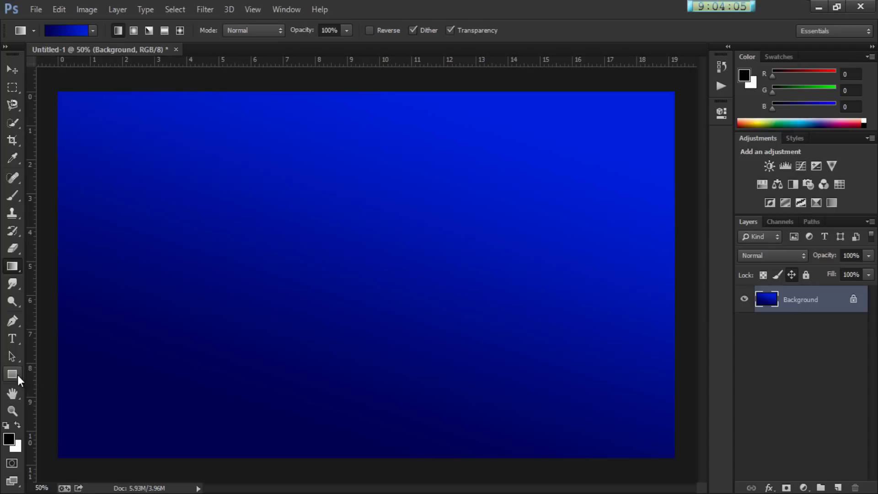
# - Add vertical and horizontal centre guides, then draw a square just left of centre
pyautogui.click(17, 374)
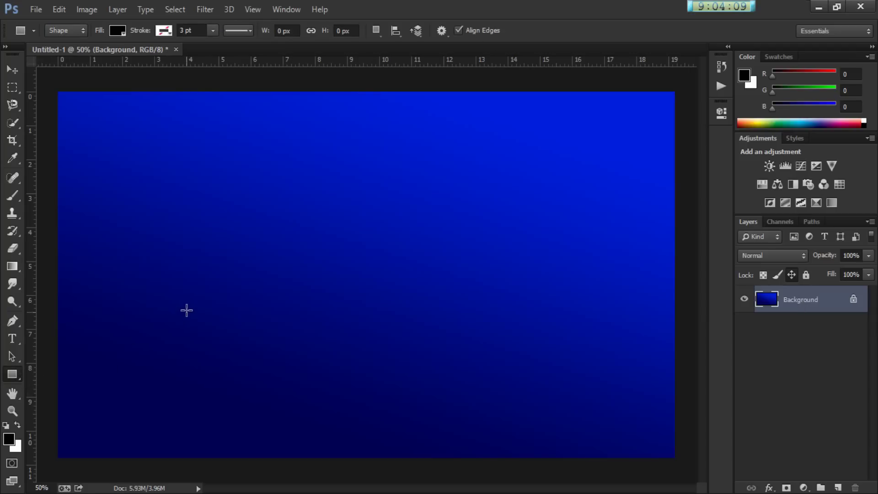
pyautogui.moveTo(29, 248); pyautogui.dragTo(367, 276)
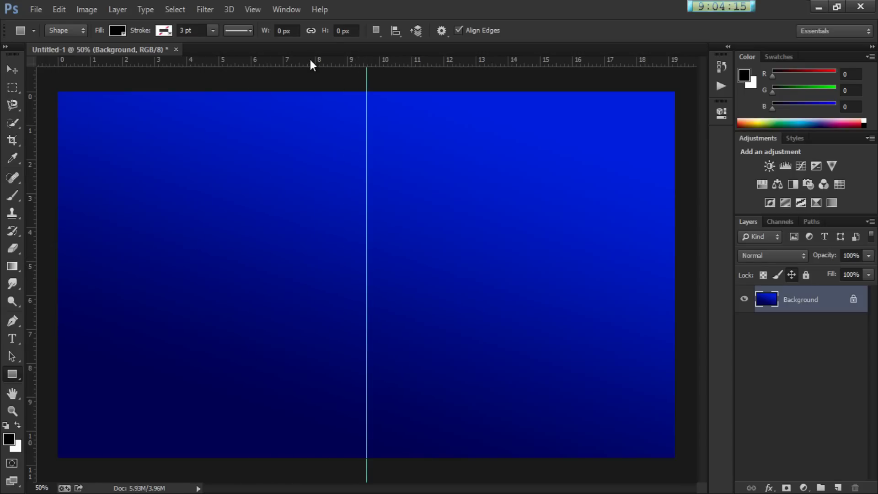
pyautogui.moveTo(310, 61); pyautogui.dragTo(321, 275)
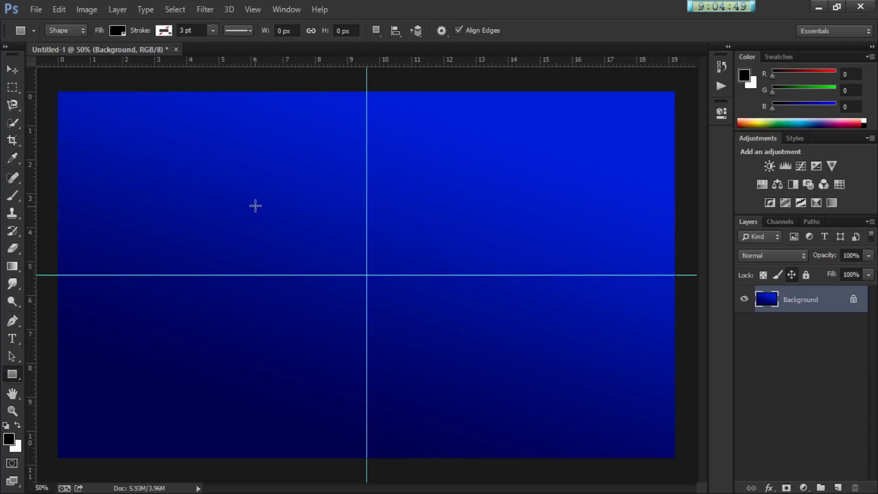
pyautogui.moveTo(258, 204); pyautogui.dragTo(353, 299)
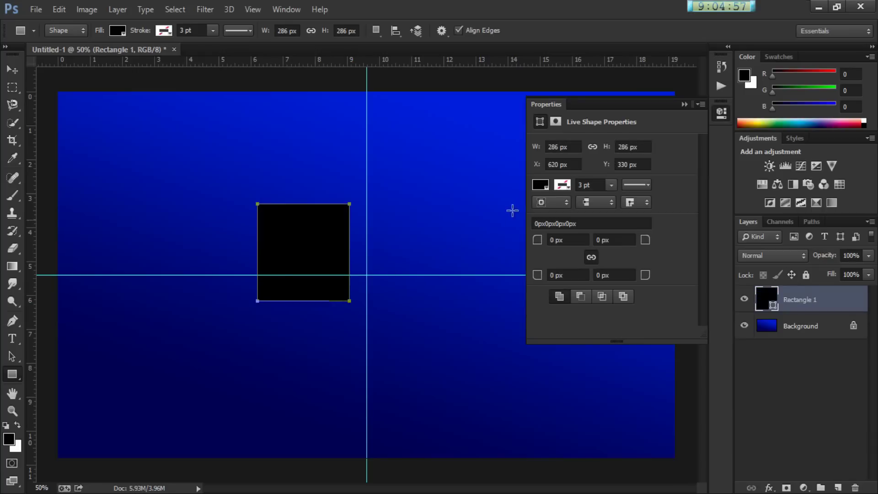
# - Fill the square with dark navy and give it a solid light cyan-blue stroke
pyautogui.click(544, 186)
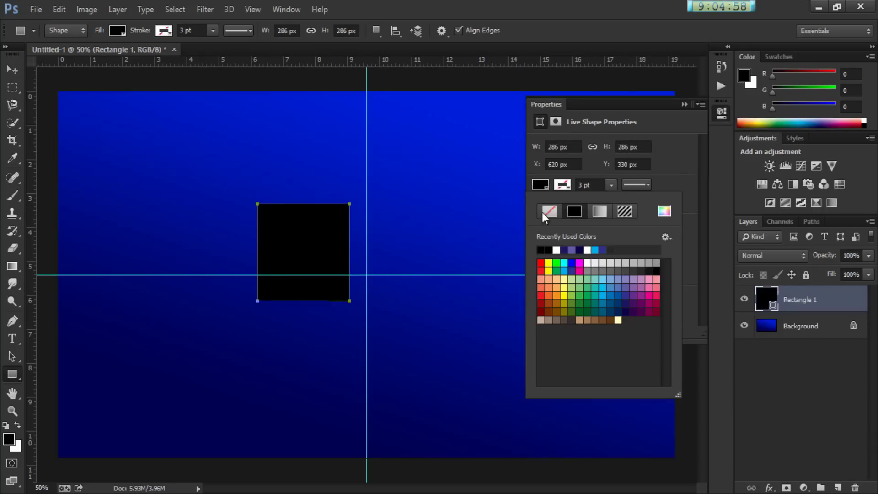
pyautogui.click(625, 313)
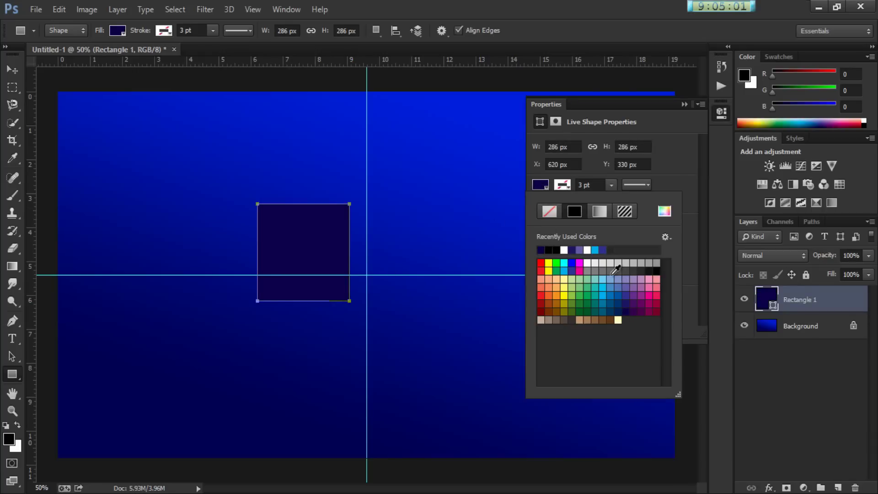
pyautogui.click(575, 211)
pyautogui.click(602, 250)
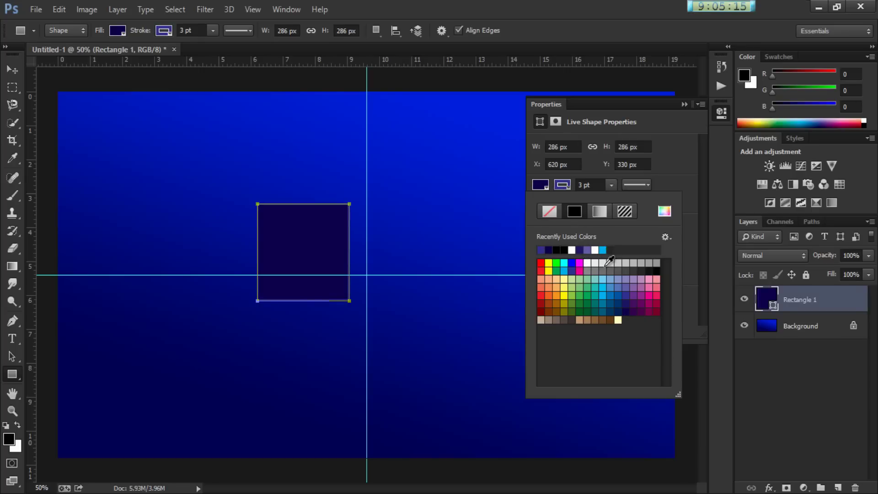
pyautogui.click(604, 290)
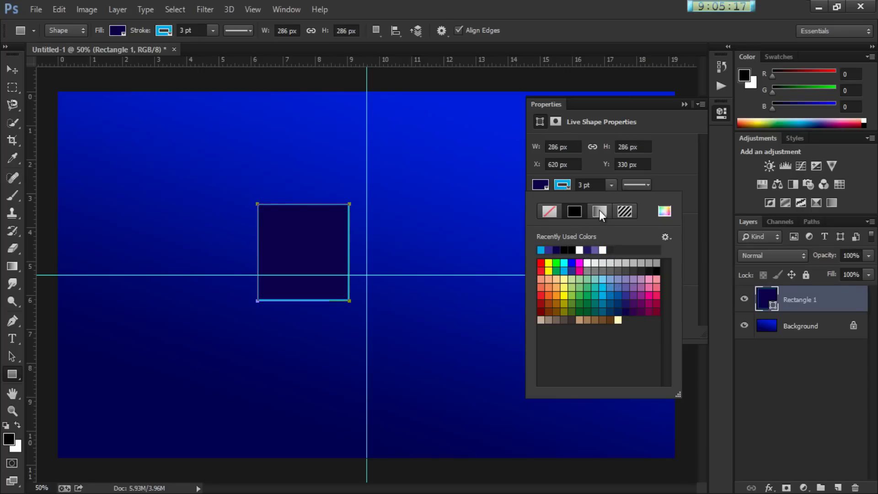
# - Thicken the stroke to 8.77 pt and move the square onto the guide intersection
pyautogui.click(612, 185)
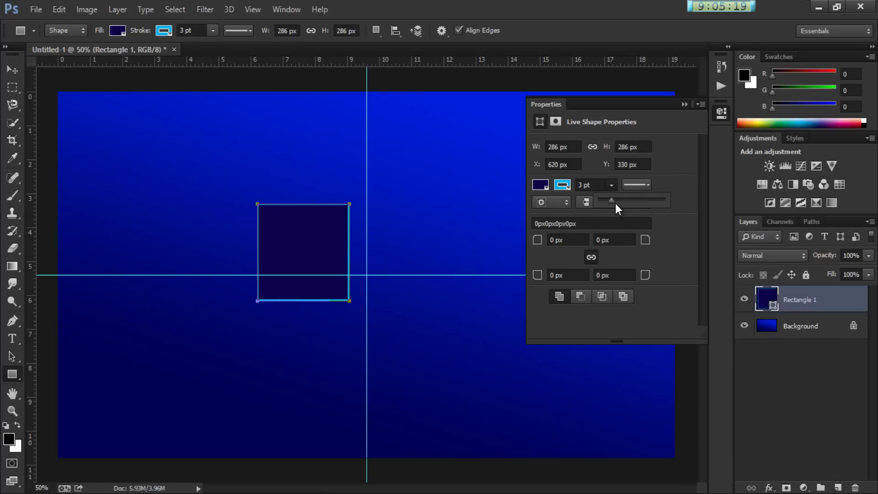
pyautogui.moveTo(615, 203); pyautogui.dragTo(619, 202)
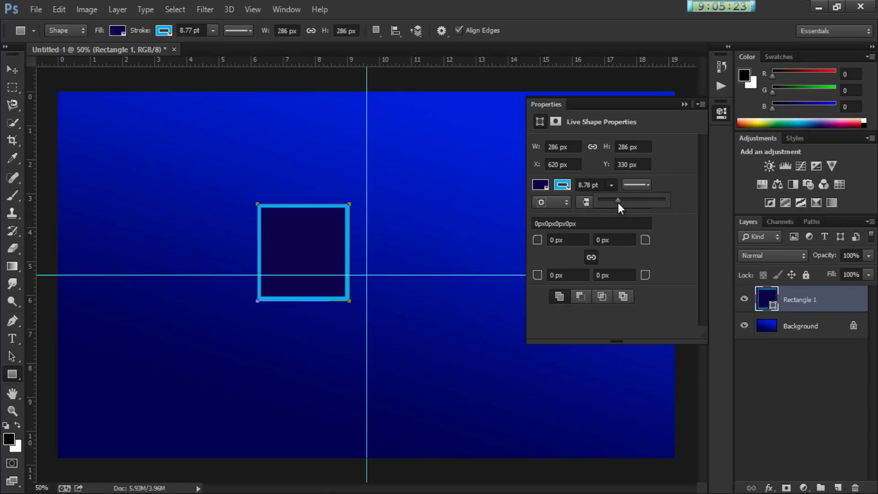
pyautogui.click(683, 107)
pyautogui.click(683, 105)
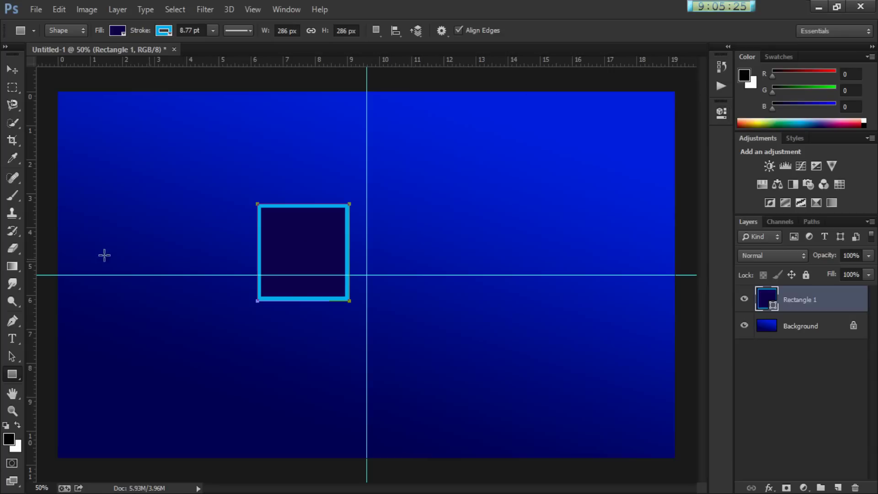
pyautogui.press('v')
pyautogui.moveTo(284, 288); pyautogui.dragTo(347, 310)
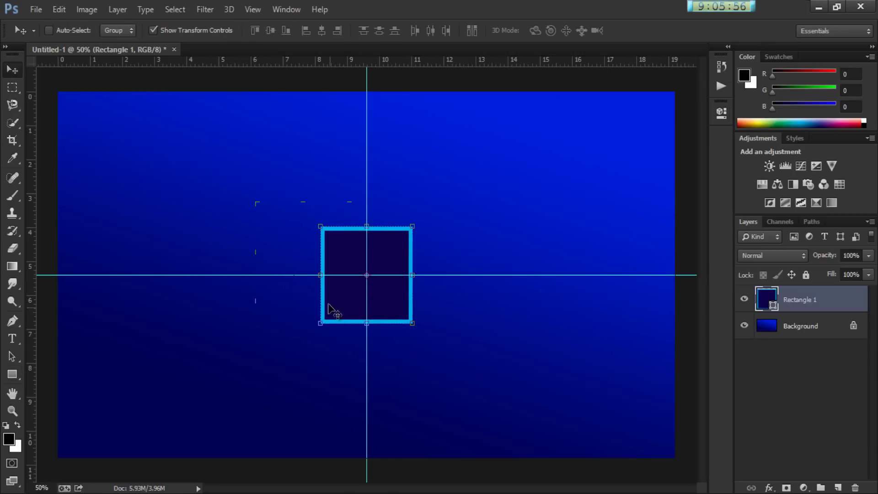
# - Type 'Ps' in Mongolian Baiti as a new text layer below-left of centre
pyautogui.click(12, 339)
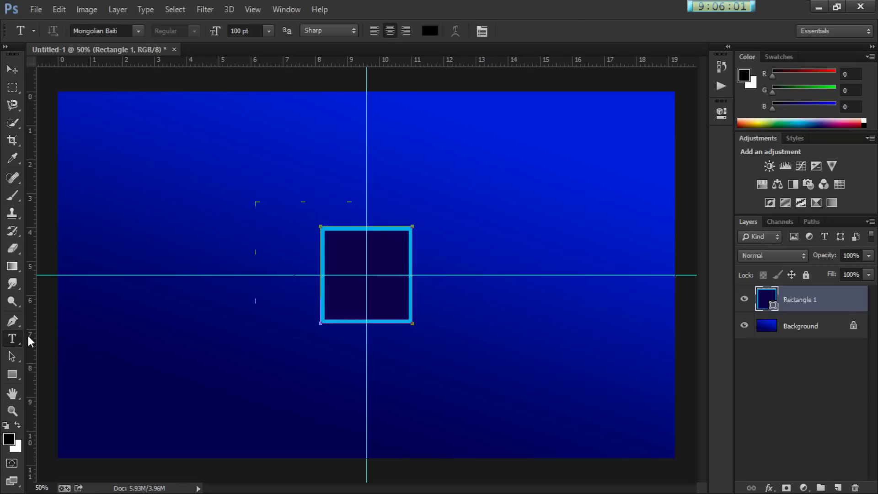
pyautogui.click(292, 360)
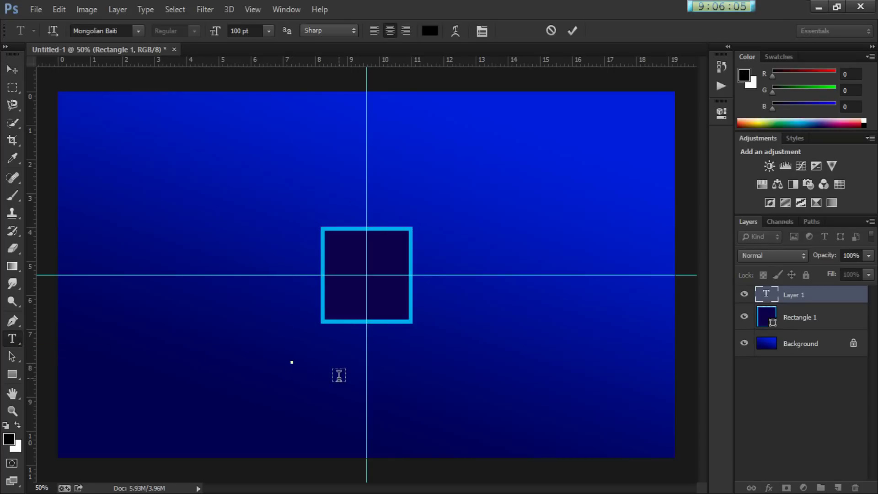
pyautogui.write('Ps')
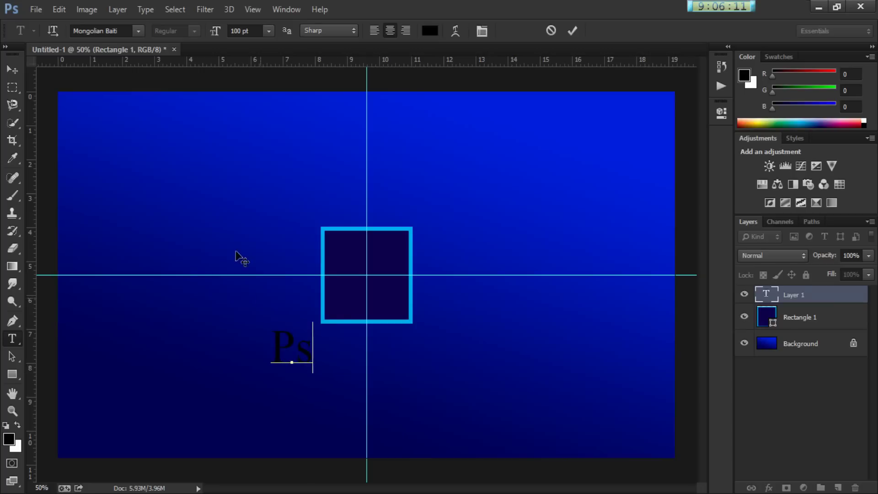
pyautogui.click(139, 31)
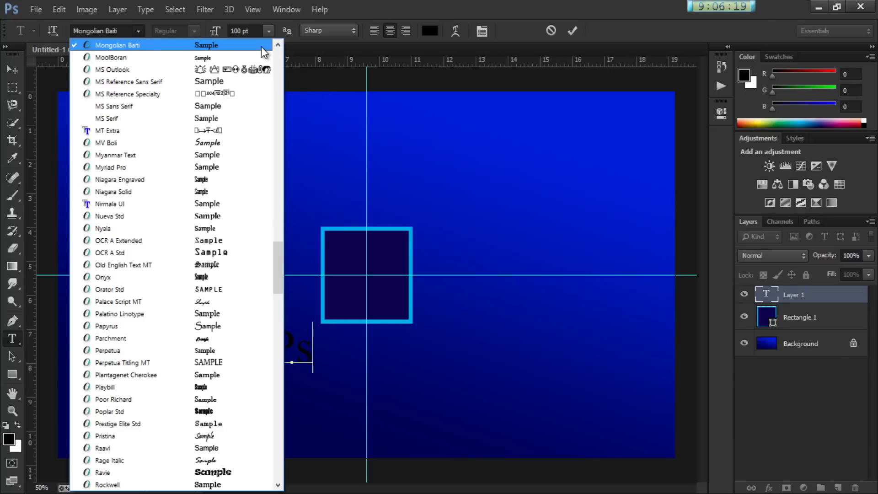
pyautogui.click(355, 174)
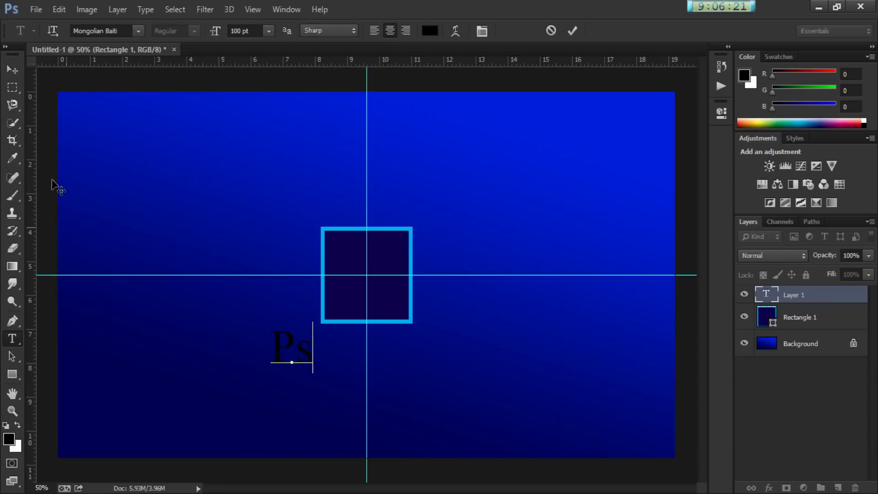
pyautogui.click(11, 69)
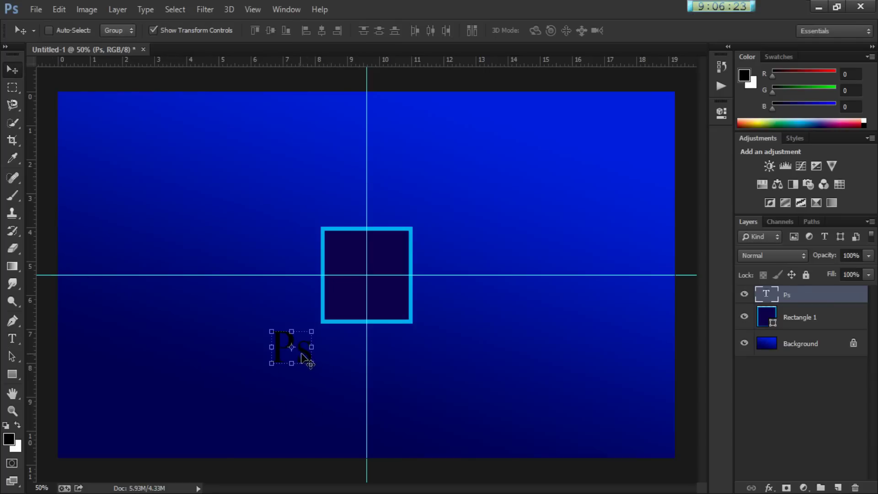
# - Move the Ps text into the square, scale it to 167.42%, and nudge it centred
pyautogui.moveTo(305, 355); pyautogui.dragTo(380, 304)
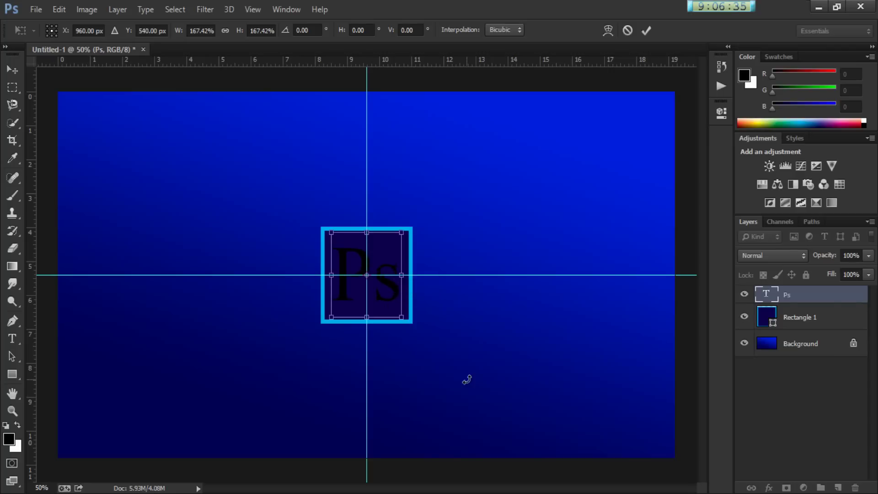
pyautogui.click(645, 30)
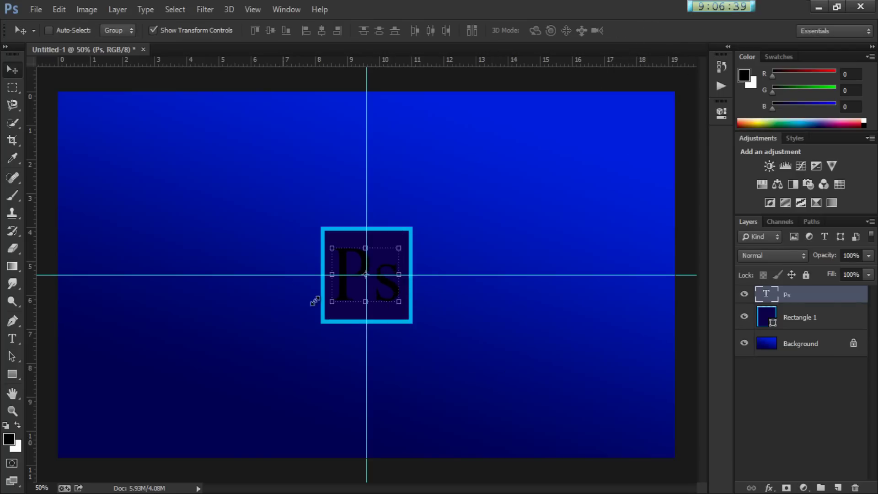
pyautogui.moveTo(352, 288); pyautogui.dragTo(352, 288)
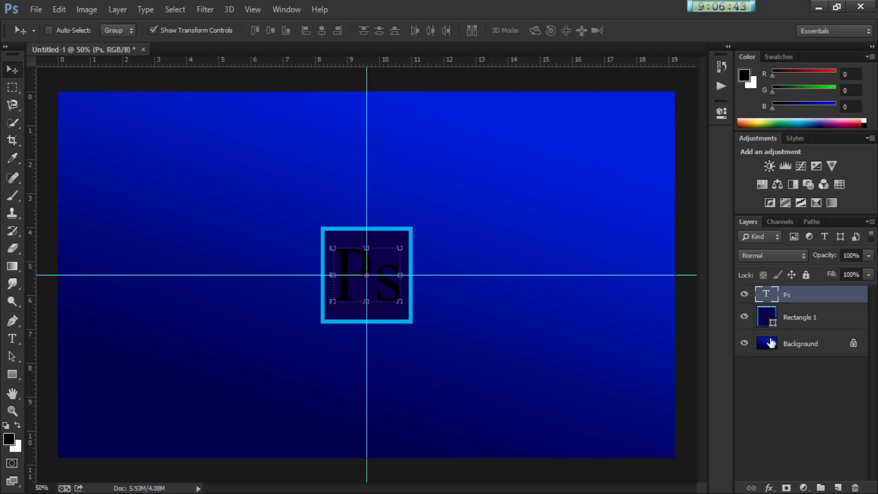
# - Recolour the Ps text to cyan #00aeef sampled from the square's border
pyautogui.press('t')
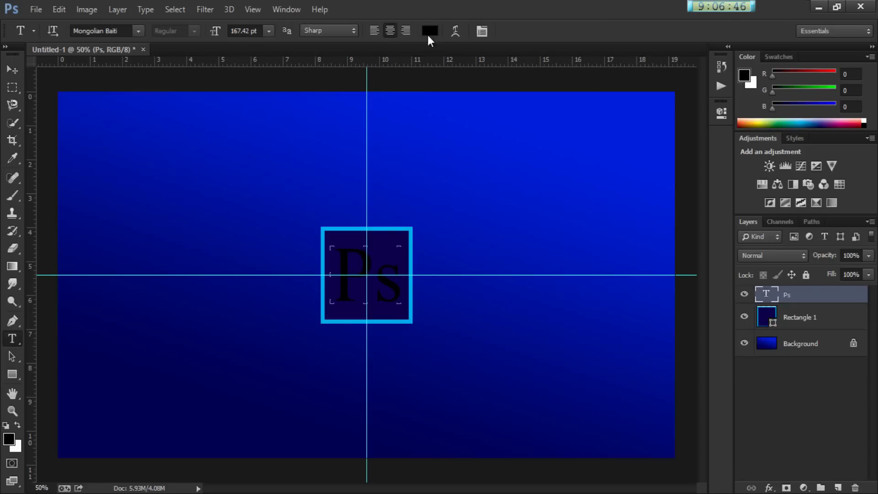
pyautogui.click(428, 35)
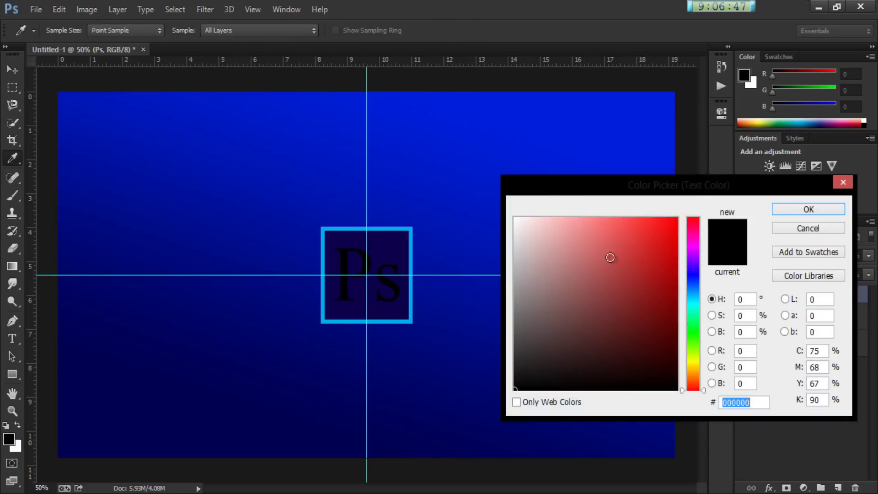
pyautogui.click(411, 236)
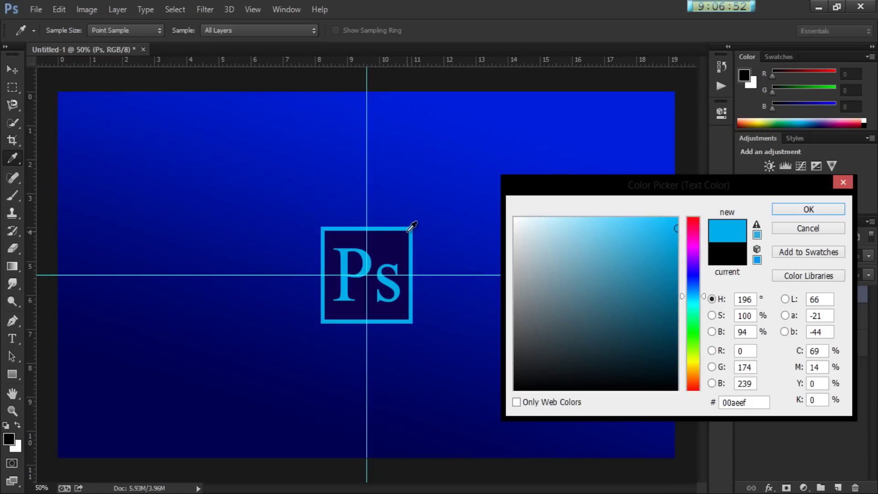
pyautogui.click(773, 209)
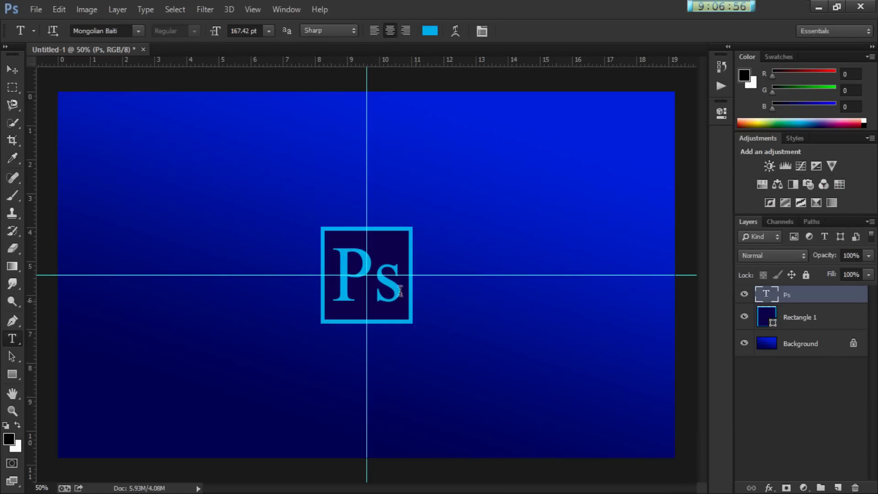
# - Browse the font list, then select both letters of the Ps text
pyautogui.click(138, 31)
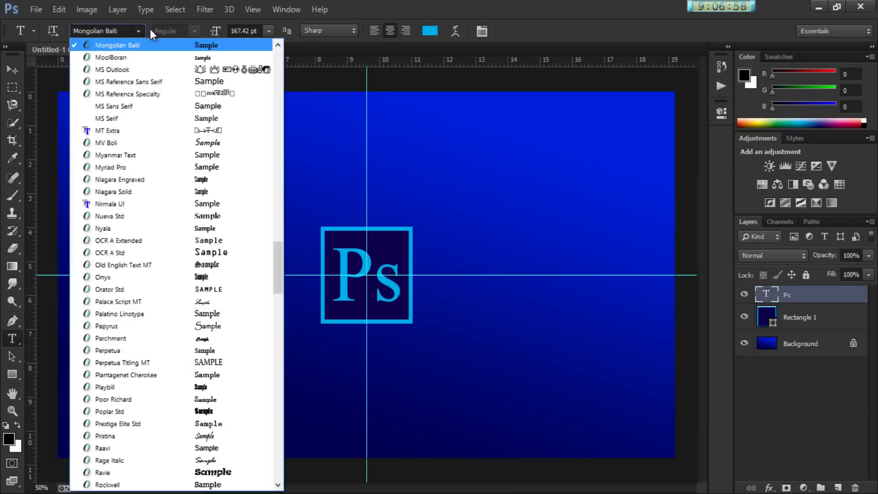
pyautogui.click(280, 43)
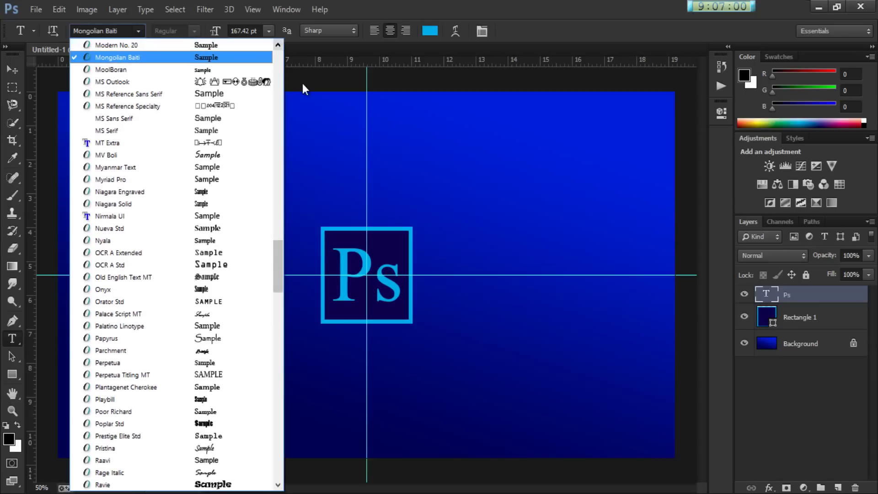
pyautogui.click(409, 282)
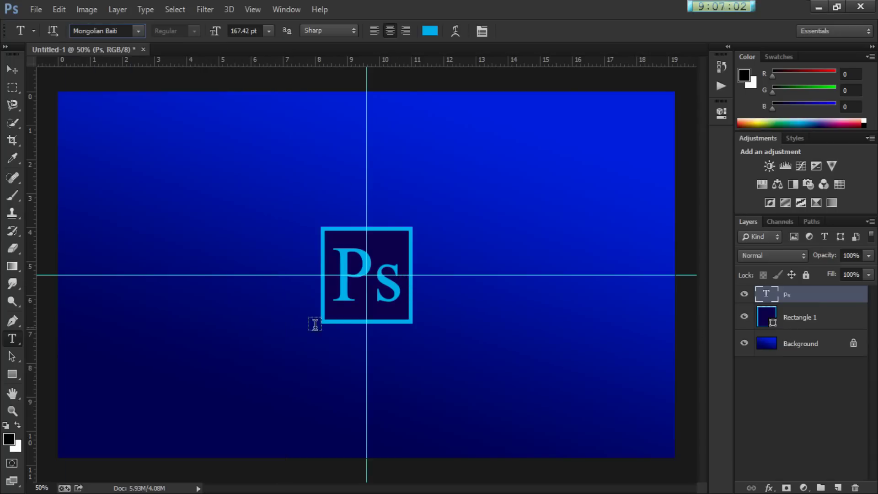
pyautogui.moveTo(338, 275); pyautogui.dragTo(404, 279)
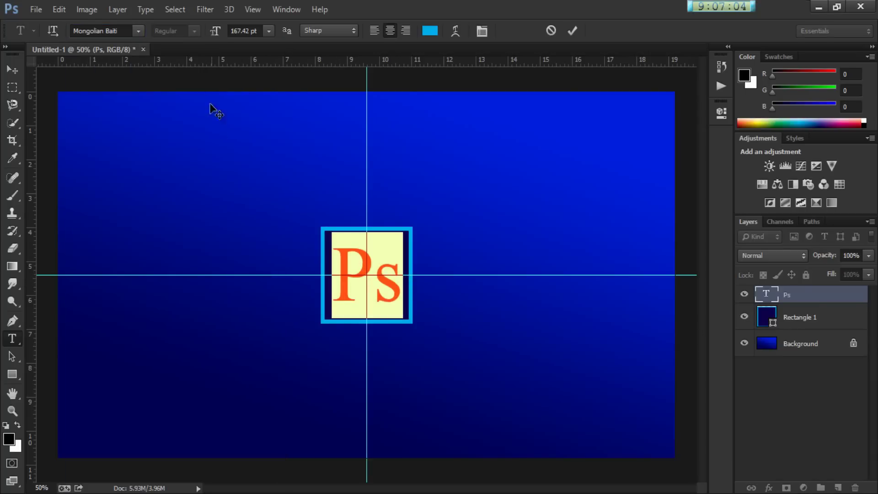
# - Try Modern No. 20, then set the Ps text to MS Reference Sans Serif
pyautogui.click(136, 29)
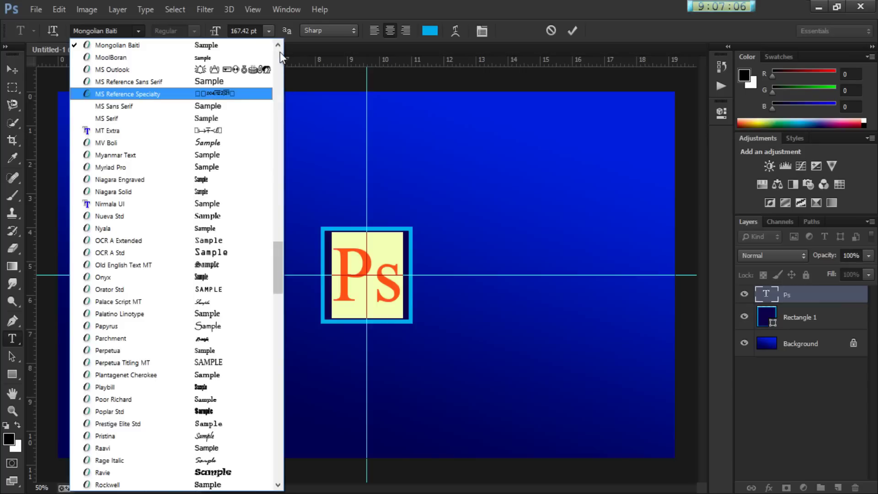
pyautogui.click(279, 45)
pyautogui.click(278, 45)
pyautogui.click(279, 44)
pyautogui.click(279, 45)
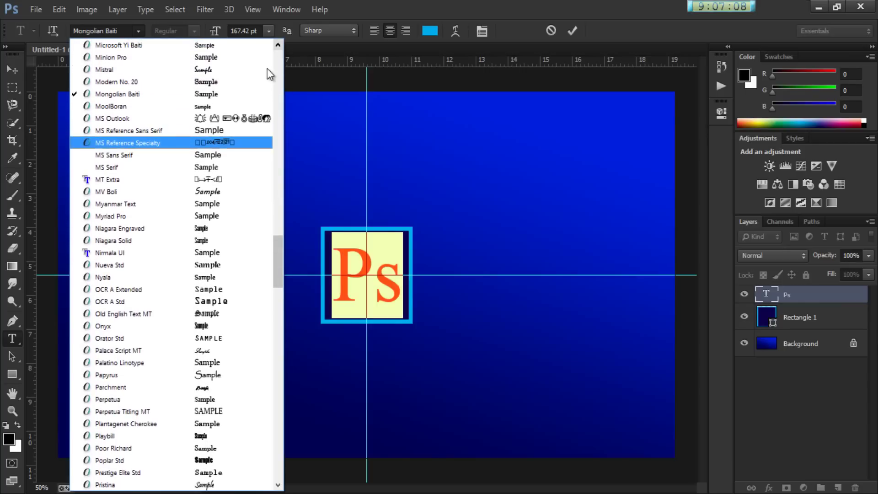
pyautogui.click(254, 80)
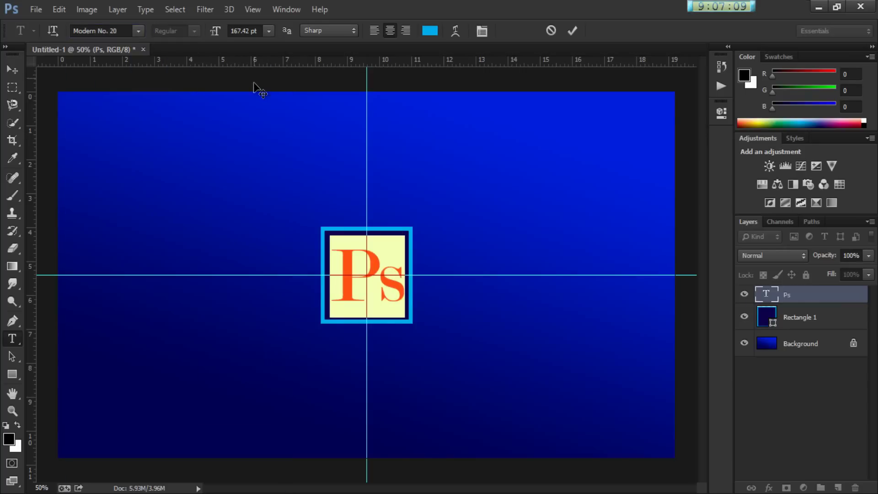
pyautogui.click(143, 32)
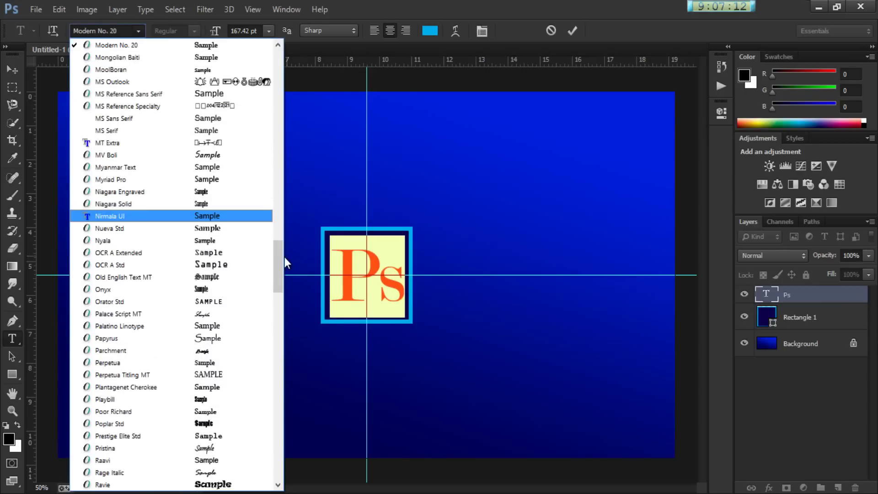
pyautogui.click(237, 94)
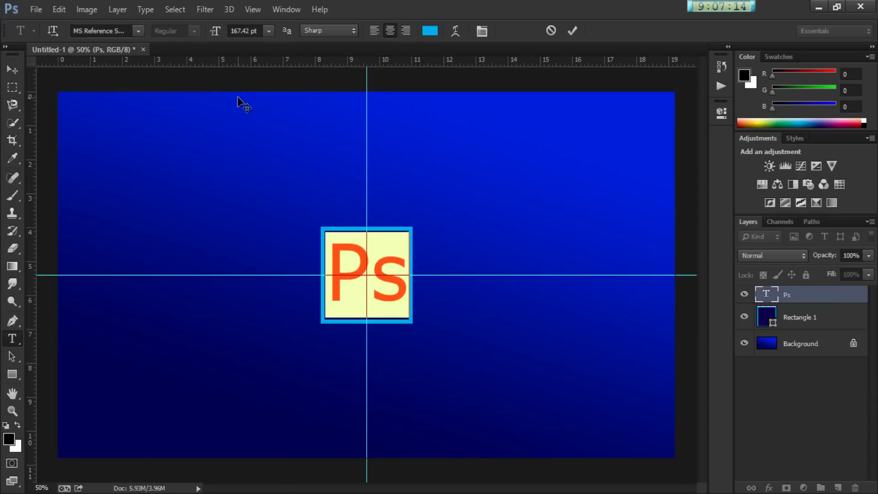
pyautogui.click(368, 247)
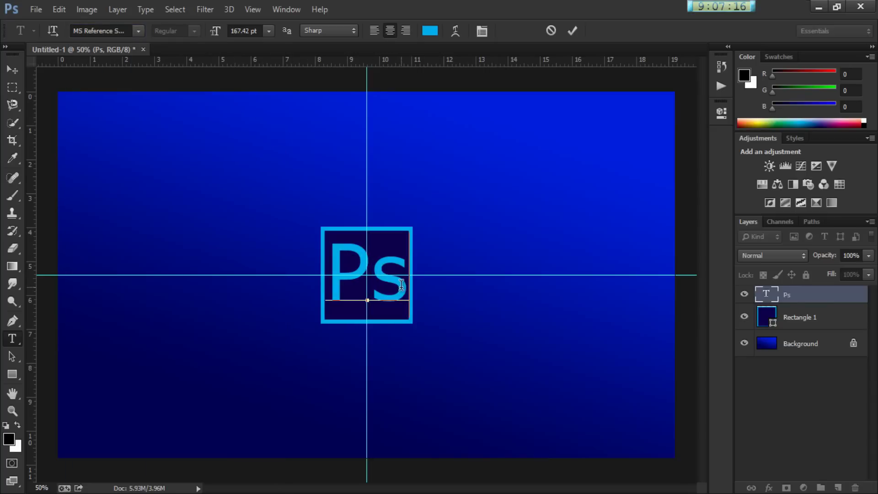
# - Scale the Ps text down to about 90.19% and re-centre it in the square
pyautogui.hotkey('ctrl', 'a')
pyautogui.hotkey('ctrl', 't')
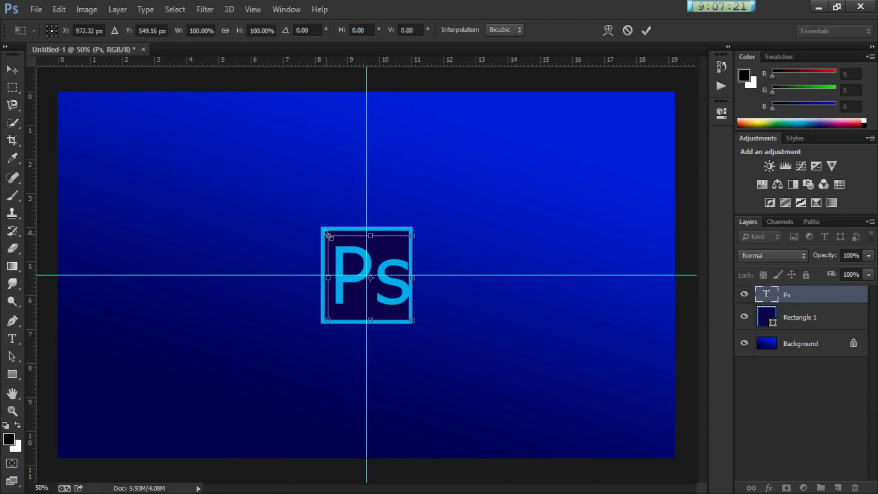
pyautogui.moveTo(327, 234); pyautogui.dragTo(337, 244)
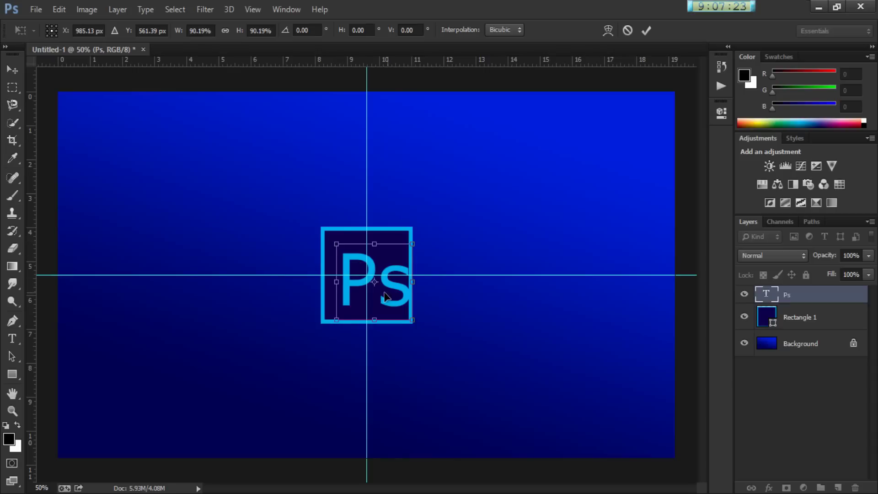
pyautogui.moveTo(384, 296); pyautogui.dragTo(378, 299)
pyautogui.press('Return')
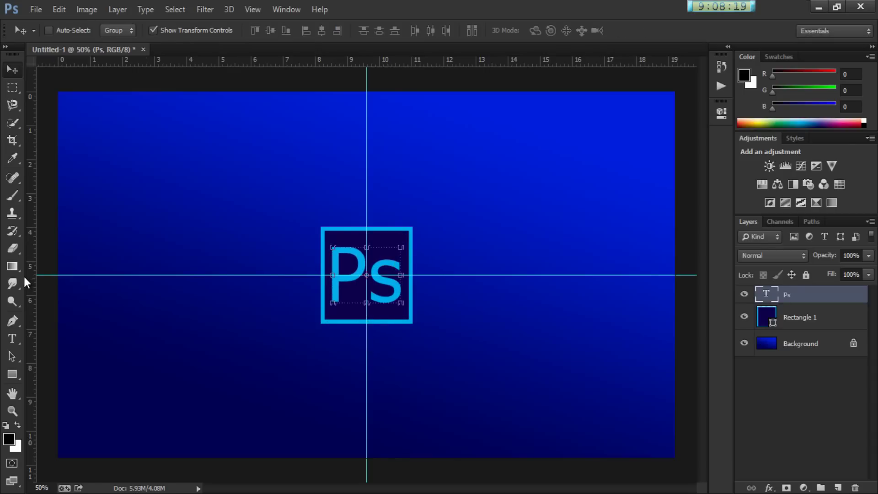
# - Draw a tall rectangle left of the logo and fill it white
pyautogui.click(16, 377)
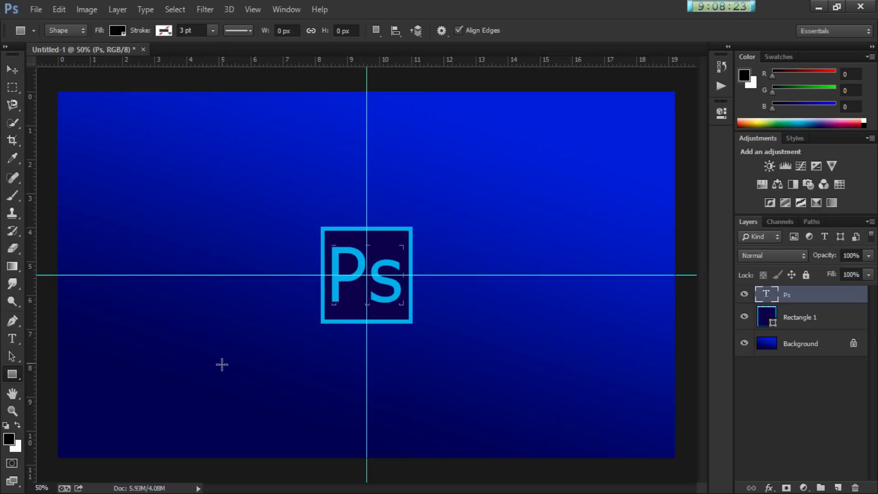
pyautogui.moveTo(222, 366)
pyautogui.mouseDown()
pyautogui.moveTo(164, 251)
pyautogui.moveTo(137, 230)
pyautogui.mouseUp()
pyautogui.click(541, 186)
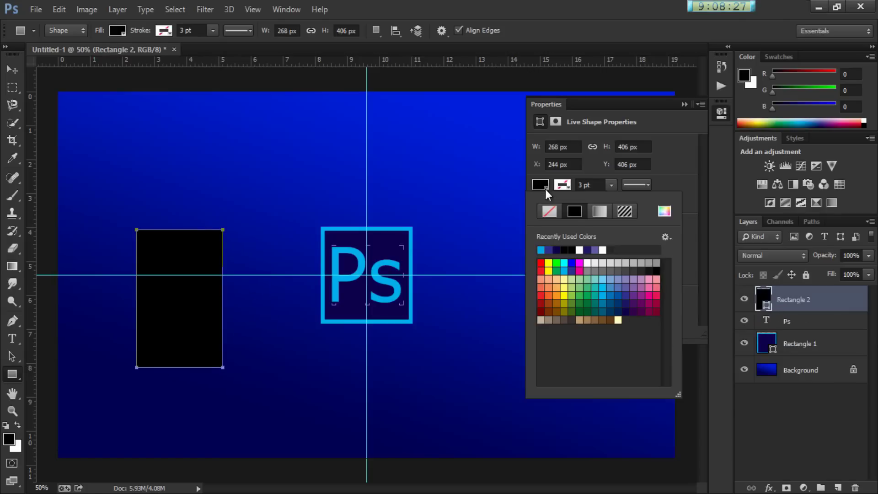
pyautogui.click(603, 249)
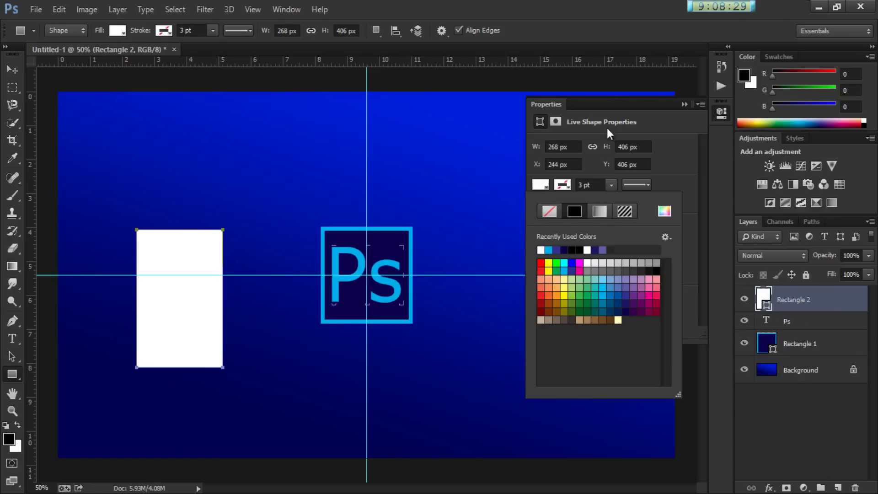
pyautogui.click(613, 97)
# - Rotate the white rectangle to about 44° and move it up over the logo
pyautogui.press('v')
pyautogui.moveTo(226, 218); pyautogui.dragTo(255, 237)
pyautogui.moveTo(188, 267); pyautogui.dragTo(347, 213)
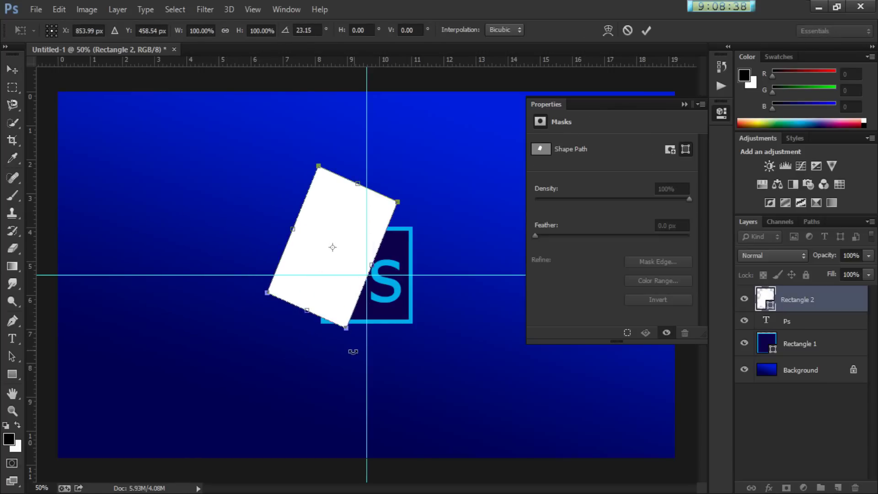
pyautogui.moveTo(353, 351); pyautogui.dragTo(320, 348)
pyautogui.moveTo(335, 282); pyautogui.dragTo(341, 265)
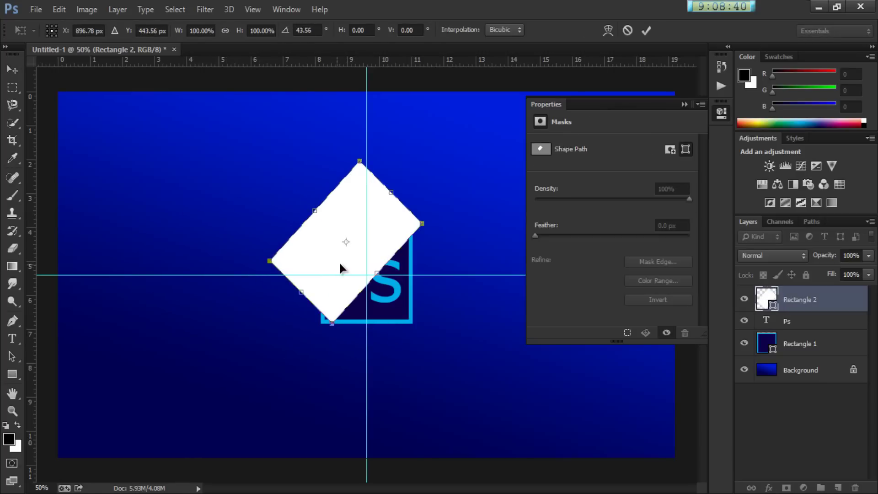
# - Stretch the rectangle to about 123% height and 110% width, rotated to about 35°
pyautogui.moveTo(312, 314); pyautogui.dragTo(292, 337)
pyautogui.moveTo(373, 292); pyautogui.dragTo(380, 300)
pyautogui.moveTo(368, 250); pyautogui.dragTo(358, 241)
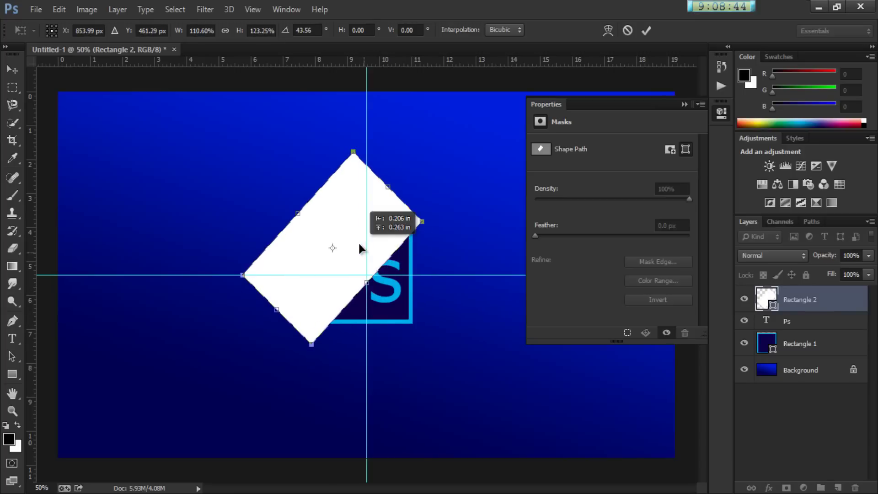
pyautogui.moveTo(441, 230); pyautogui.dragTo(451, 204)
pyautogui.moveTo(388, 214)
pyautogui.mouseDown()
pyautogui.moveTo(382, 223)
pyautogui.moveTo(383, 214)
pyautogui.mouseUp()
pyautogui.click(683, 105)
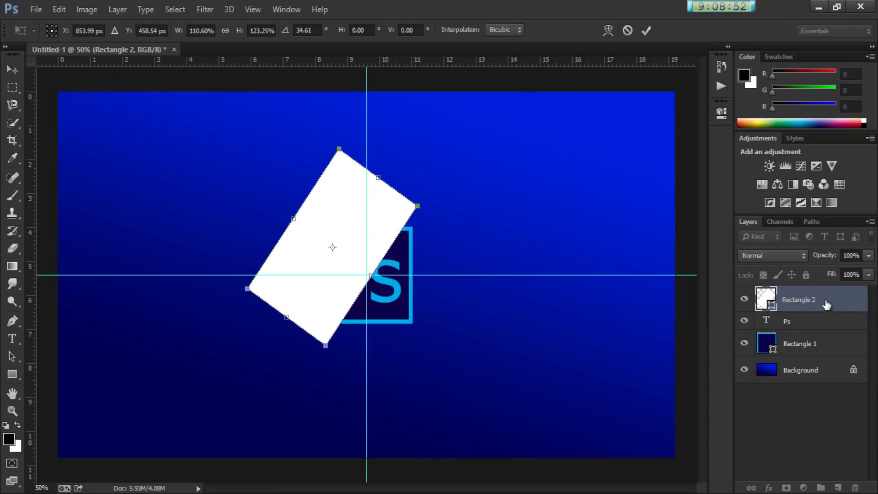
# - Commit the rectangle's rotation, move Rectangle 2 below the Ps layer and clip it to the square
pyautogui.click(642, 32)
pyautogui.click(643, 33)
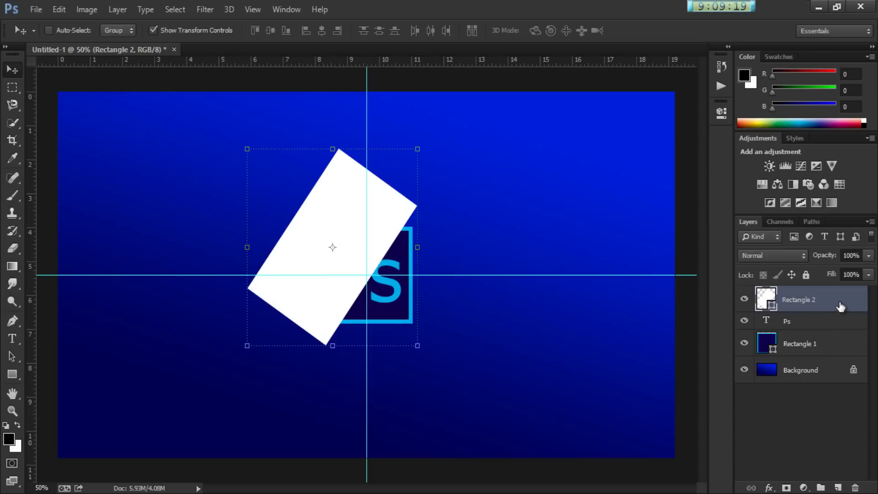
pyautogui.moveTo(840, 306); pyautogui.dragTo(827, 328)
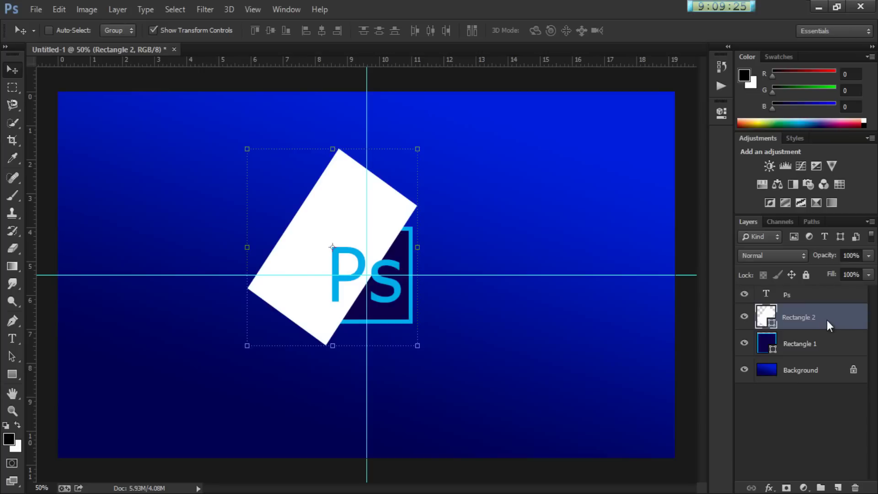
pyautogui.rightClick(827, 320)
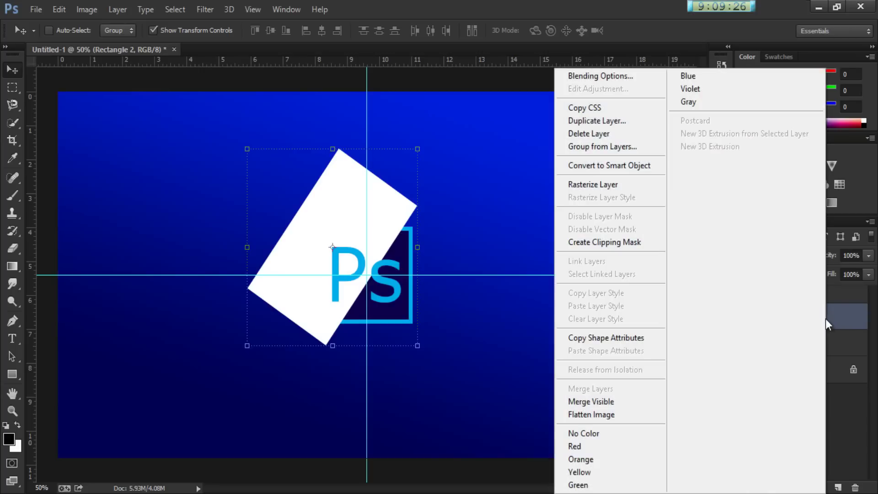
pyautogui.click(657, 248)
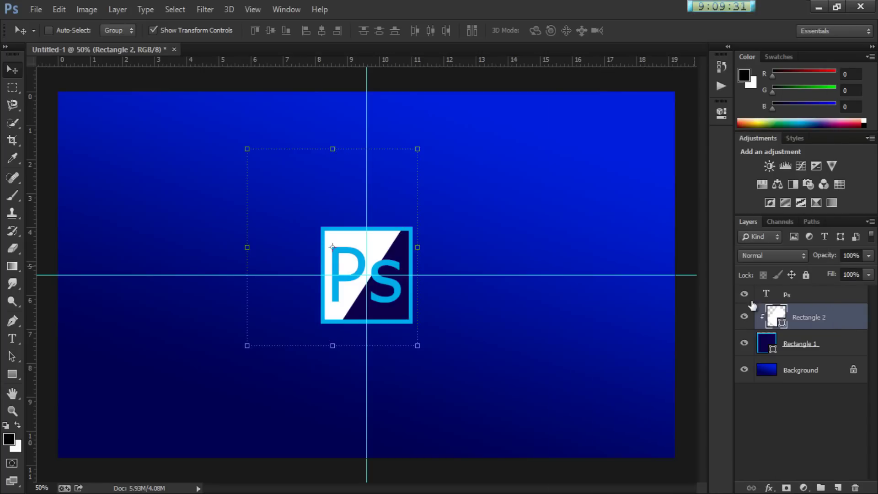
# - Give Rectangle 2 a 90° Gradient Overlay from the logo's dark navy to its cyan blue
pyautogui.doubleClick(852, 326)
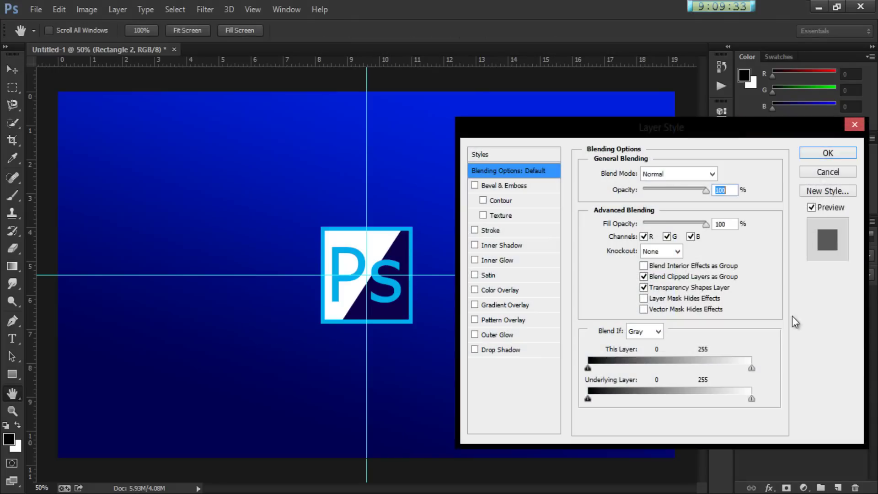
pyautogui.click(522, 305)
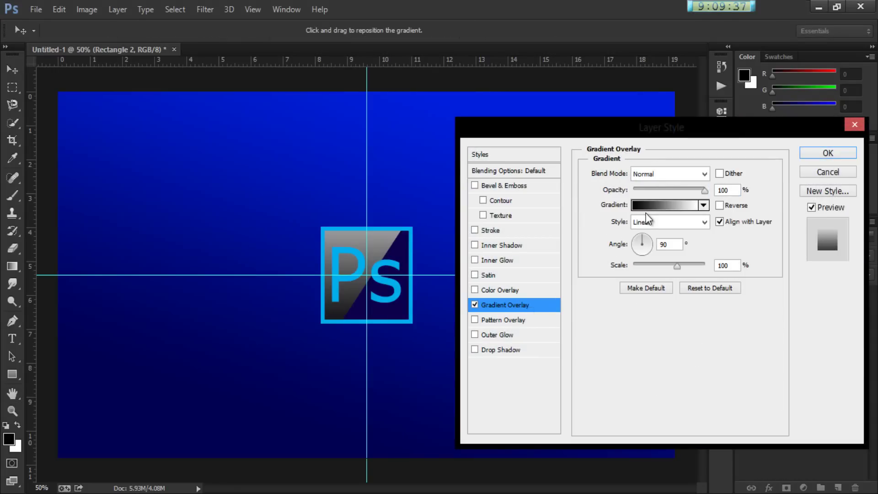
pyautogui.click(657, 209)
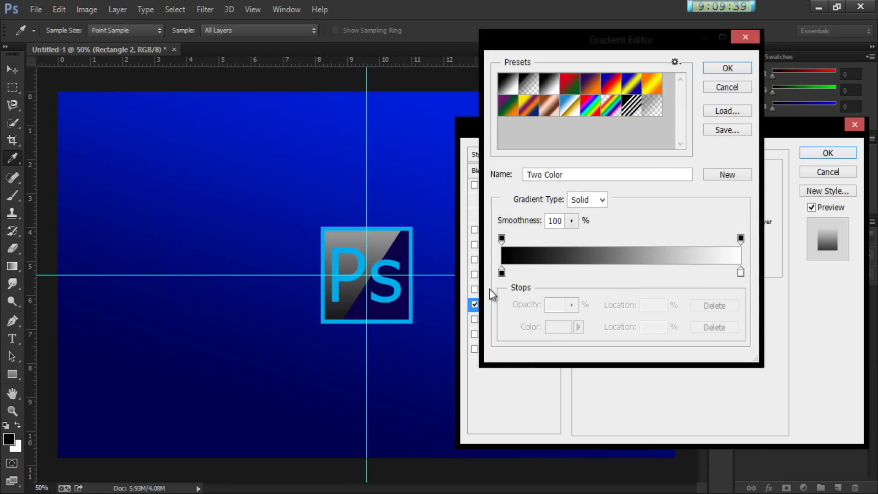
pyautogui.click(502, 273)
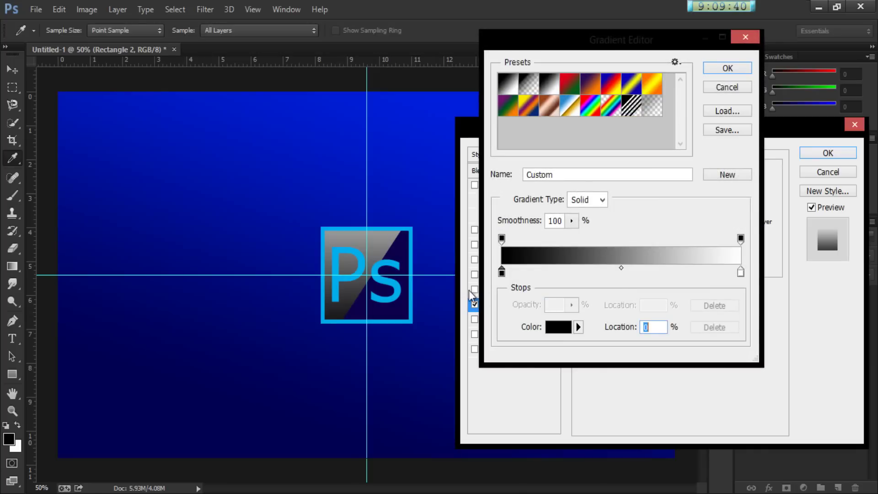
pyautogui.click(406, 312)
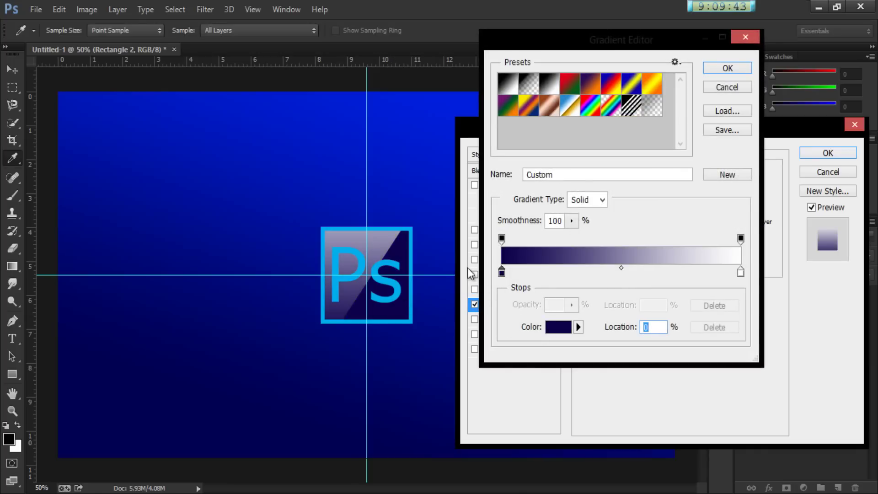
pyautogui.click(741, 273)
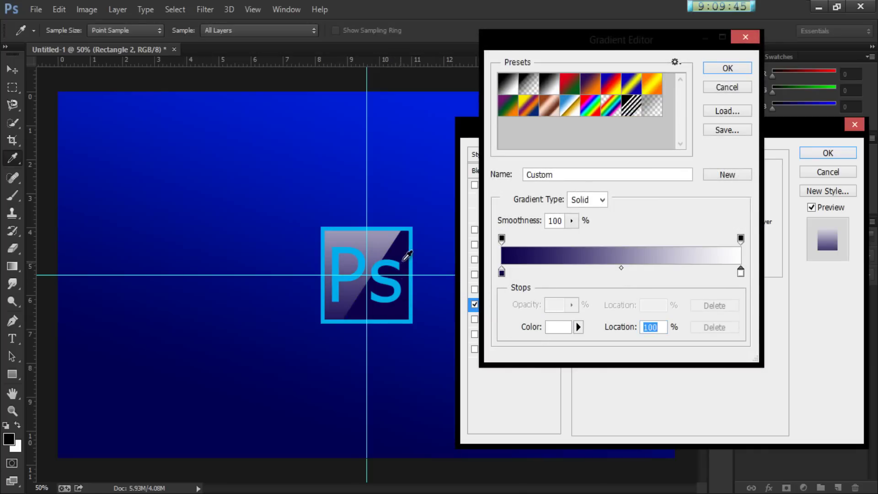
pyautogui.click(404, 228)
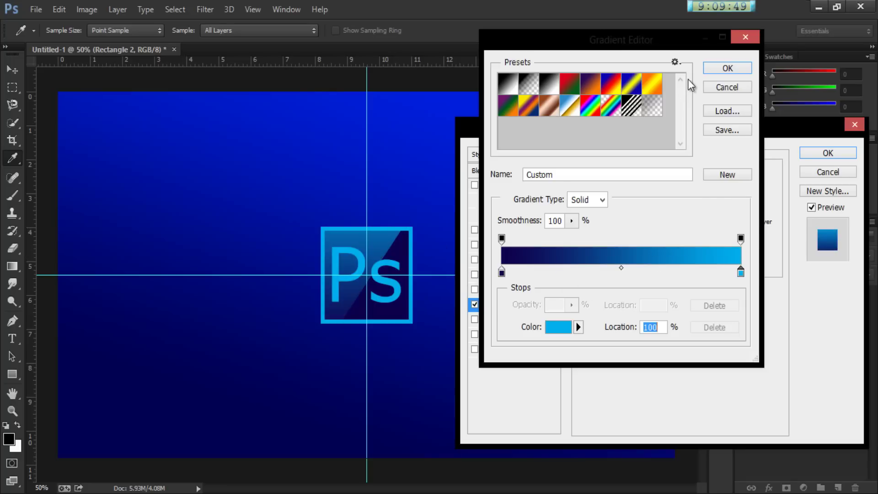
pyautogui.click(714, 70)
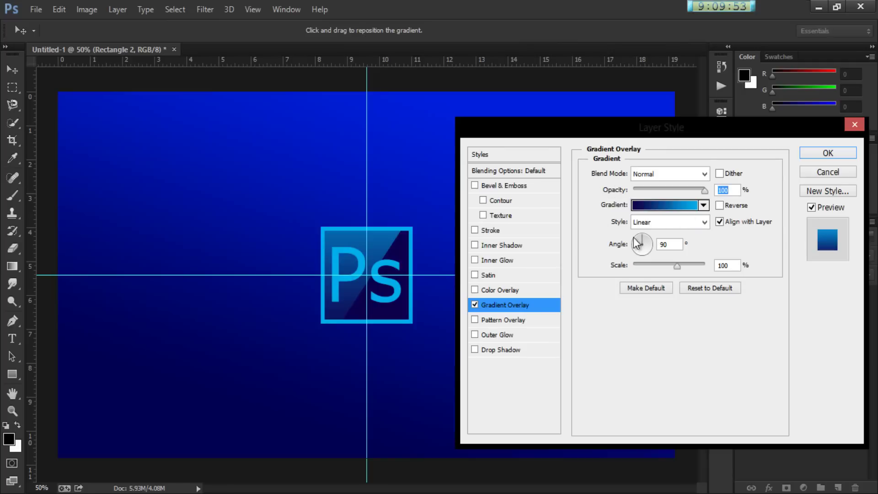
pyautogui.click(849, 155)
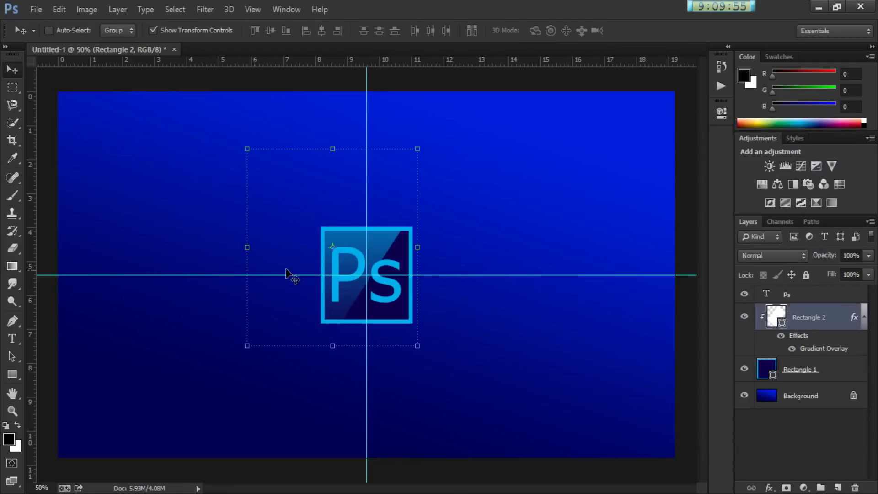
# - Warp Rectangle 2, bending its edge up and to the left, and commit the warp
pyautogui.moveTo(338, 281)
pyautogui.mouseDown()
pyautogui.moveTo(328, 278)
pyautogui.moveTo(333, 272)
pyautogui.mouseUp()
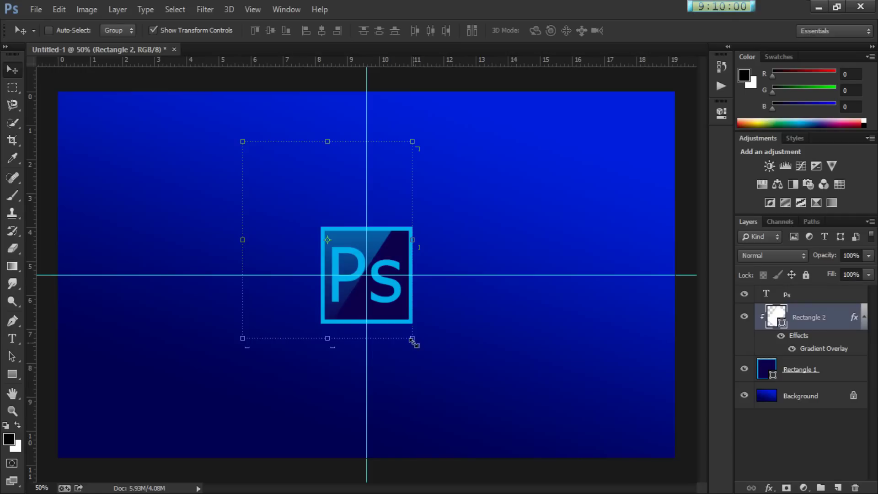
pyautogui.click(412, 340)
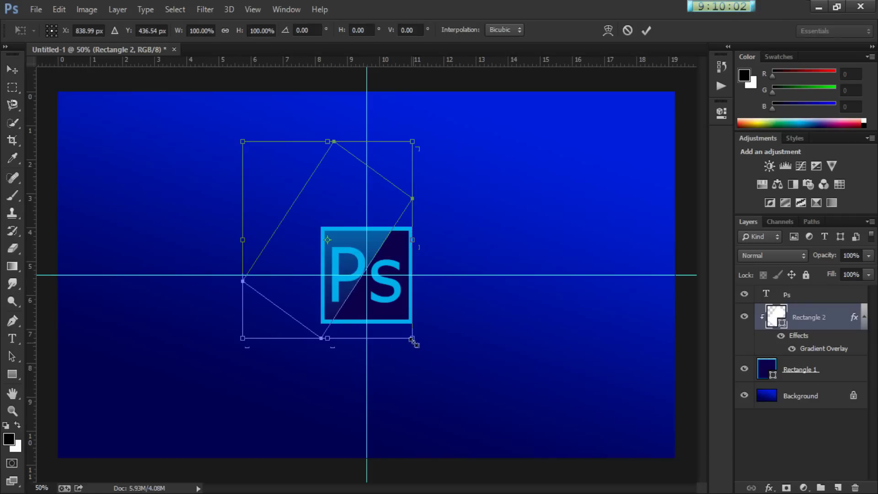
pyautogui.click(608, 32)
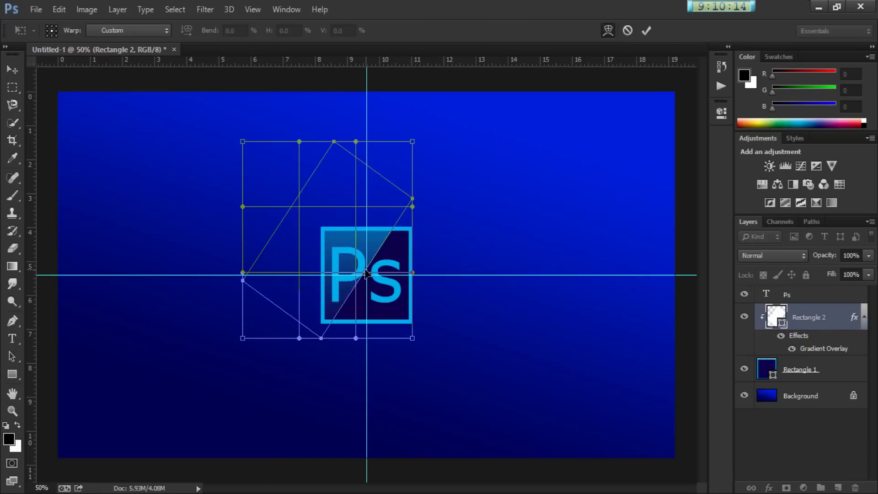
pyautogui.moveTo(364, 273); pyautogui.dragTo(336, 240)
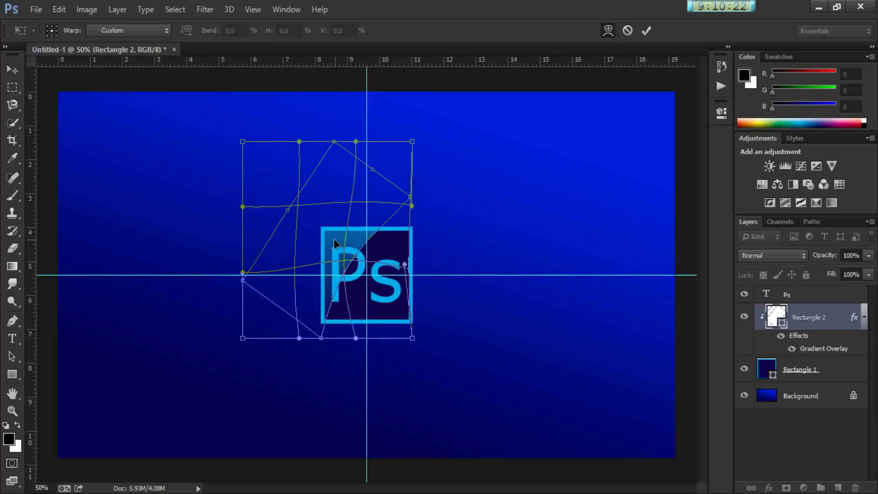
pyautogui.click(645, 29)
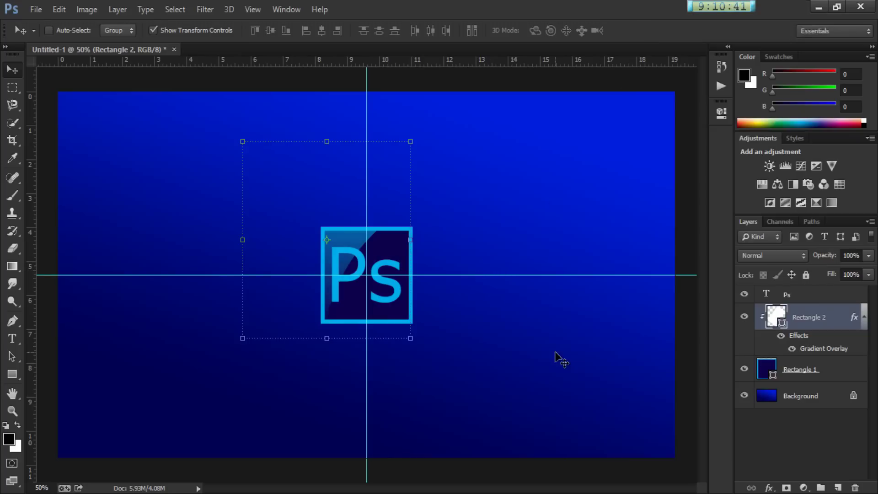
# - Group Rectangle 1 and Rectangle 2 and name the group Ps_Logo
pyautogui.click(844, 379)
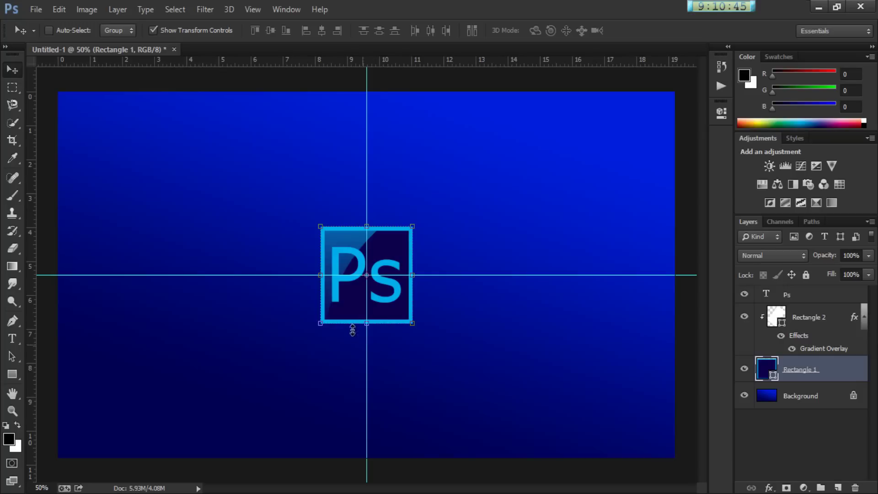
pyautogui.press('alt')
pyautogui.click(821, 488)
pyautogui.doubleClick(796, 312)
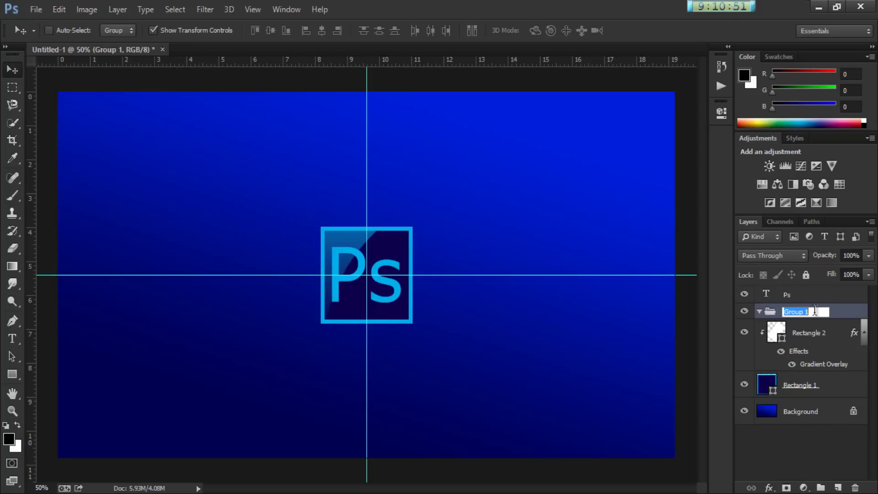
pyautogui.write('Ps_Logo')
pyautogui.press('Return')
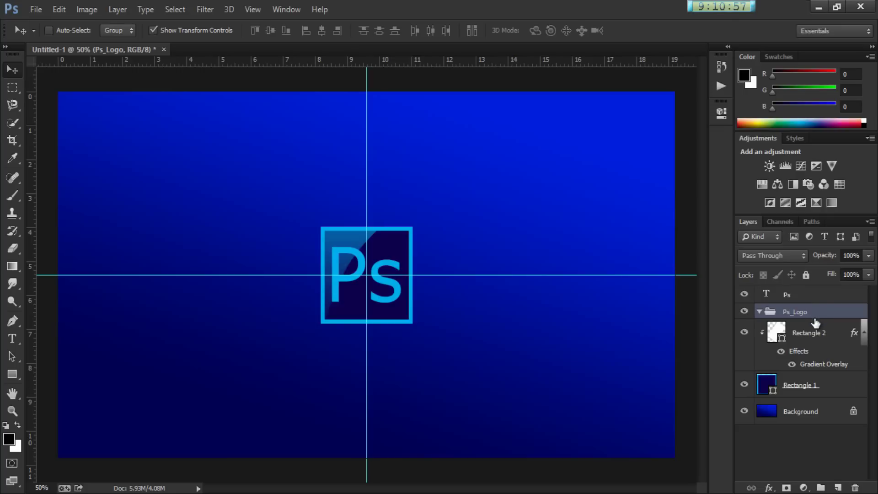
# - Move both rectangles and the Ps text layer into the Ps_Logo group
pyautogui.click(807, 332)
pyautogui.keyDown('shift'); pyautogui.click(797, 387); pyautogui.keyUp('shift')
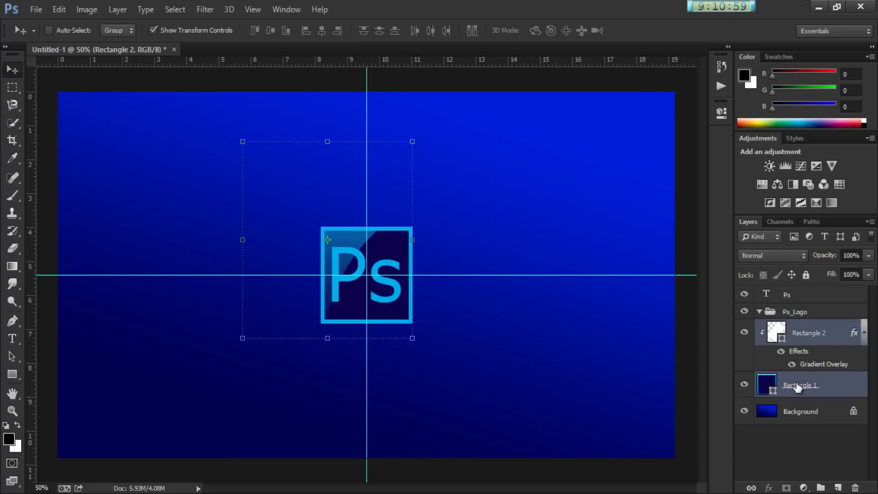
pyautogui.moveTo(823, 334); pyautogui.dragTo(776, 302)
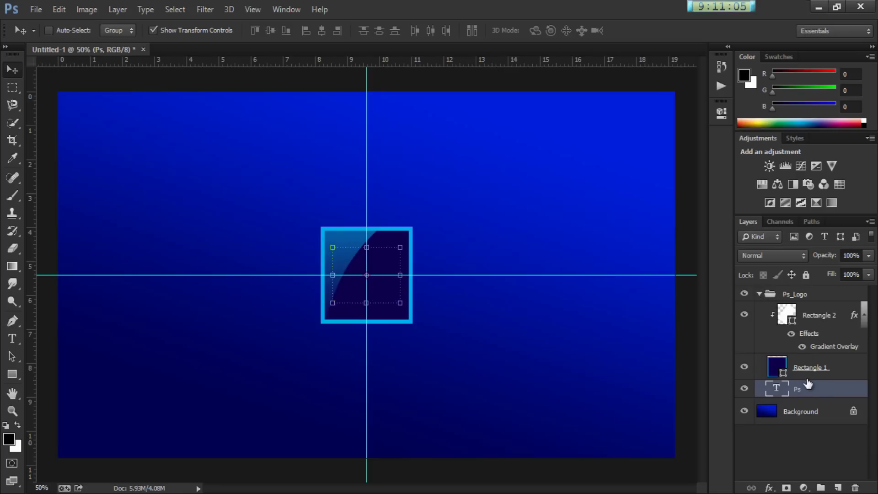
pyautogui.moveTo(809, 385); pyautogui.dragTo(818, 311)
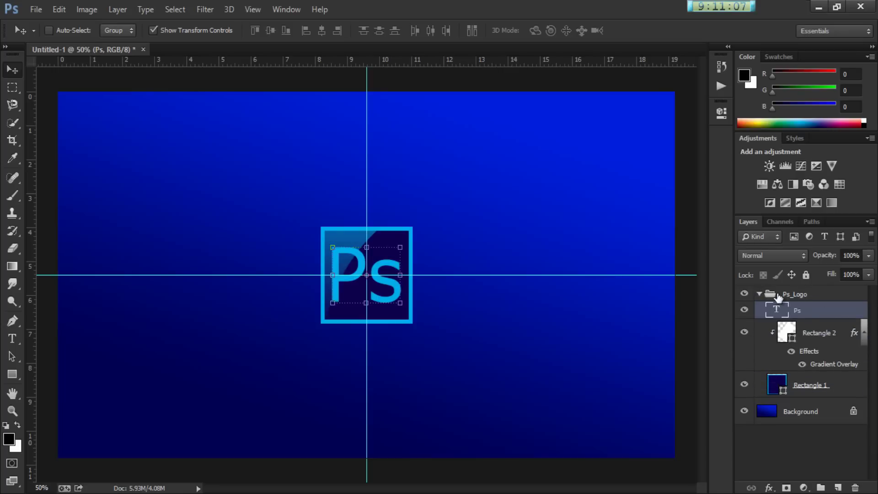
# - Duplicate the collapsed Ps_Logo group and flip the copy vertically
pyautogui.click(759, 295)
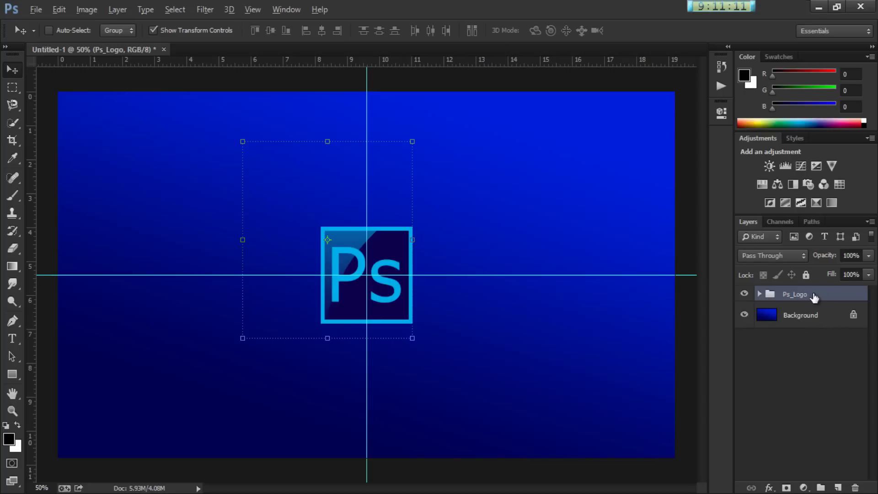
pyautogui.moveTo(814, 297); pyautogui.dragTo(809, 309)
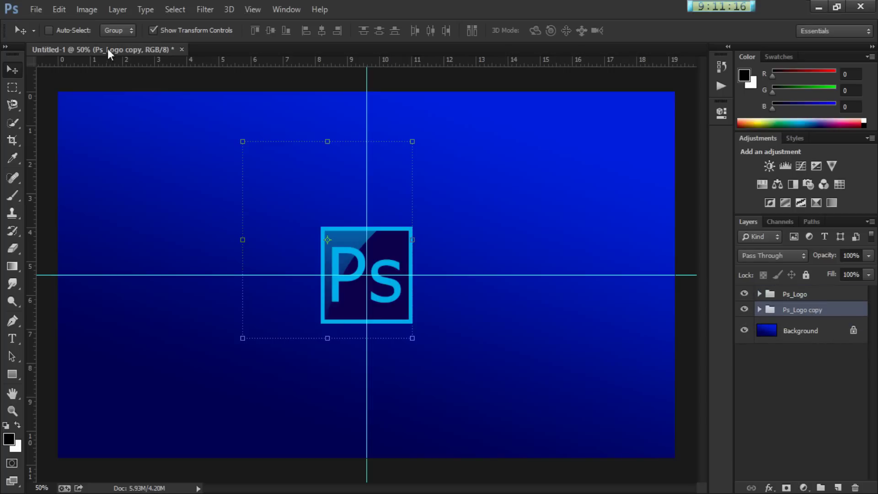
pyautogui.click(67, 13)
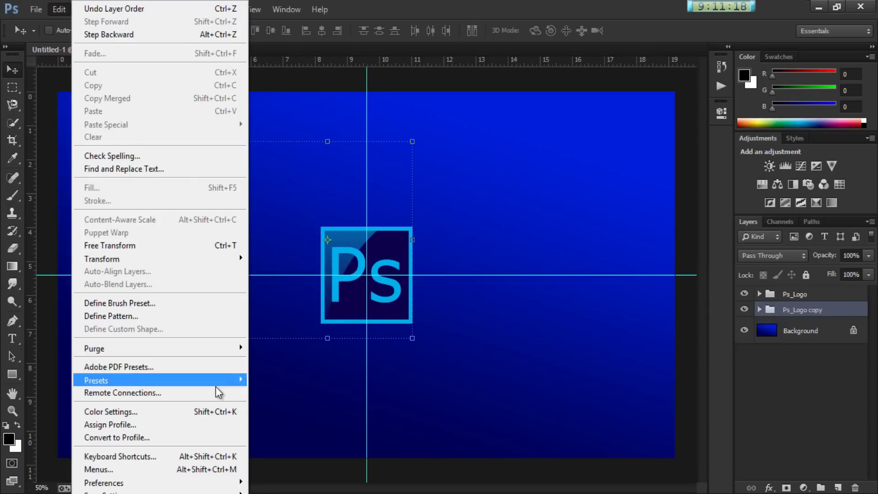
pyautogui.moveTo(222, 260)
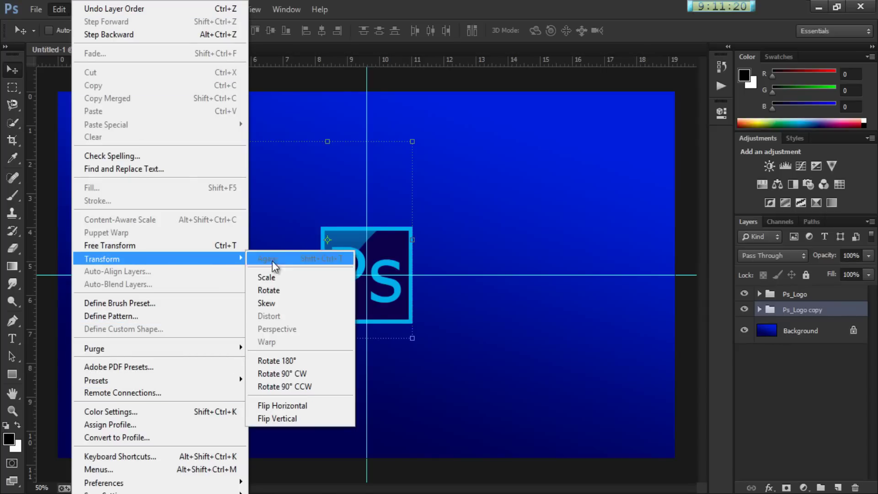
pyautogui.click(280, 417)
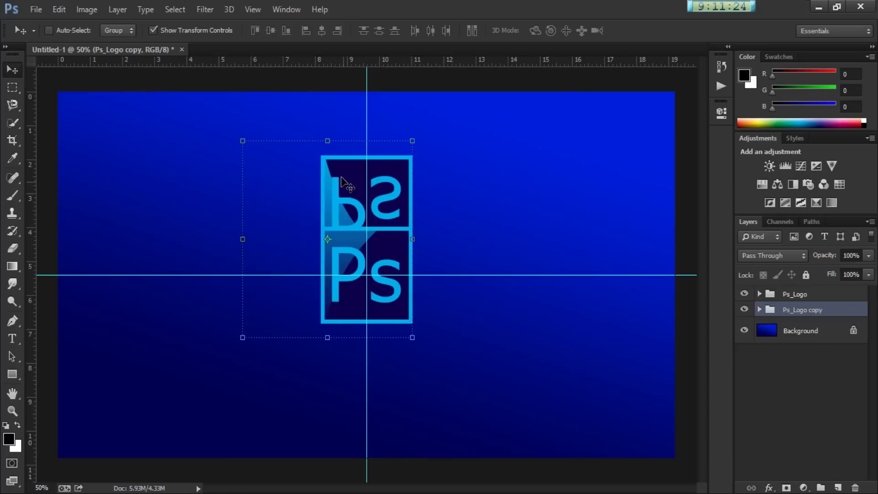
# - Move the flipped copy down so it sits directly beneath the original logo
pyautogui.moveTo(343, 180); pyautogui.dragTo(344, 361)
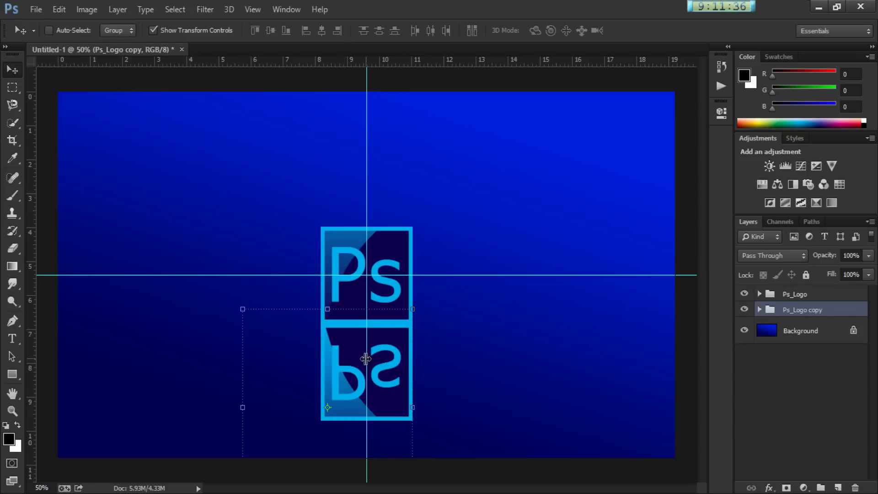
pyautogui.hotkey('shift', 'Down')
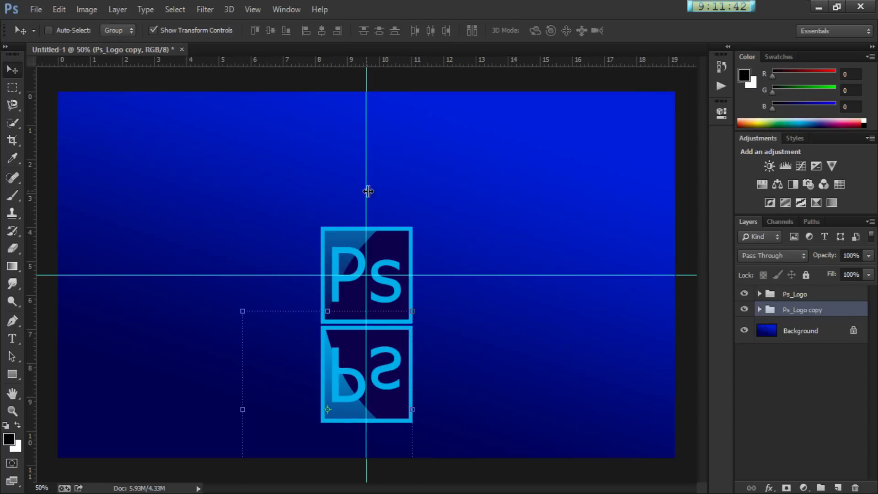
pyautogui.moveTo(368, 191)
pyautogui.mouseDown()
pyautogui.moveTo(377, 190)
pyautogui.moveTo(367, 189)
pyautogui.mouseUp()
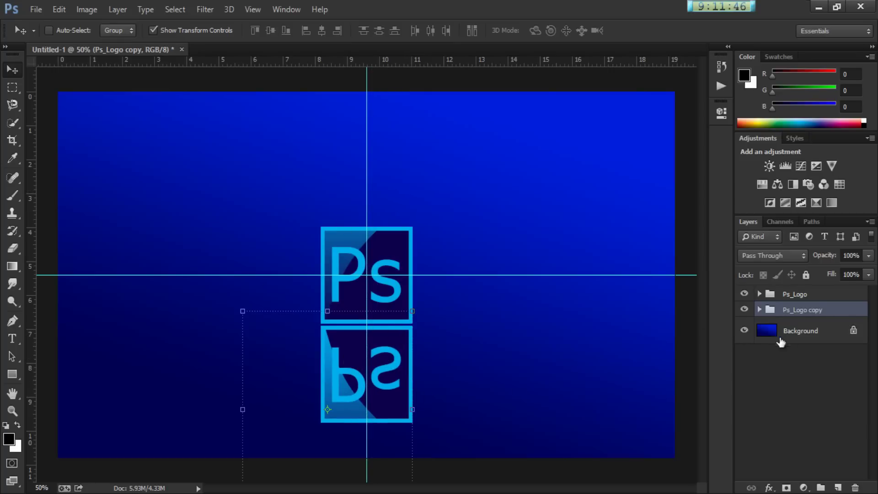
# - Add a layer mask to Ps_Logo copy, select the Brush tool, and lower the group's opacity
pyautogui.click(786, 488)
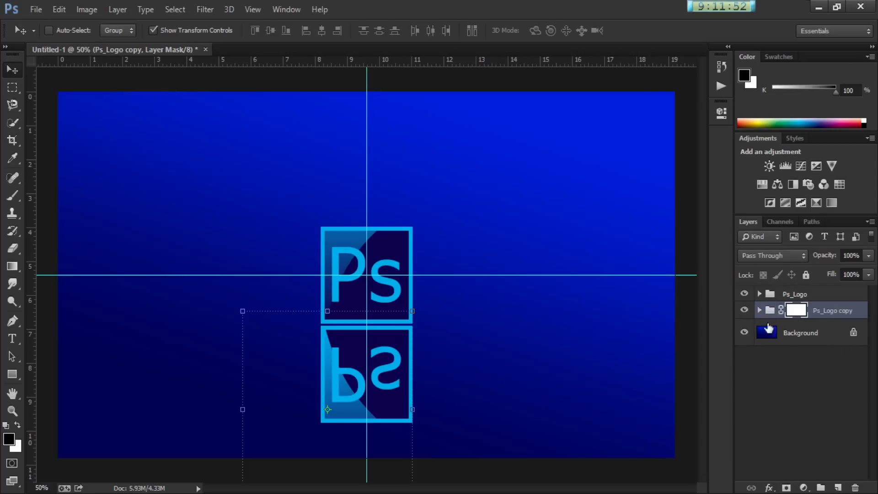
pyautogui.click(11, 249)
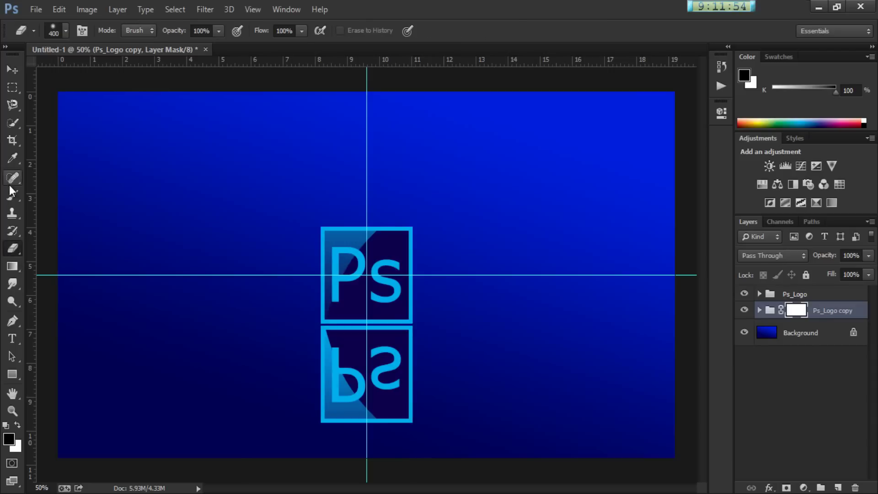
pyautogui.click(12, 195)
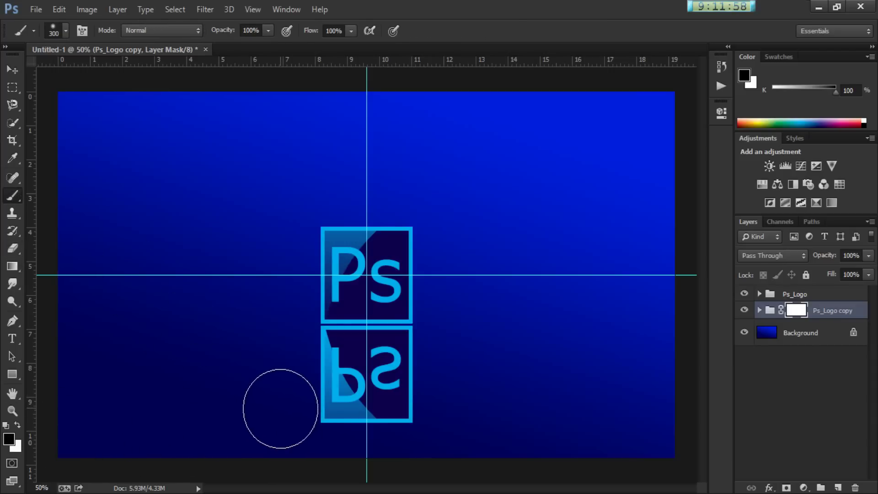
pyautogui.click(868, 256)
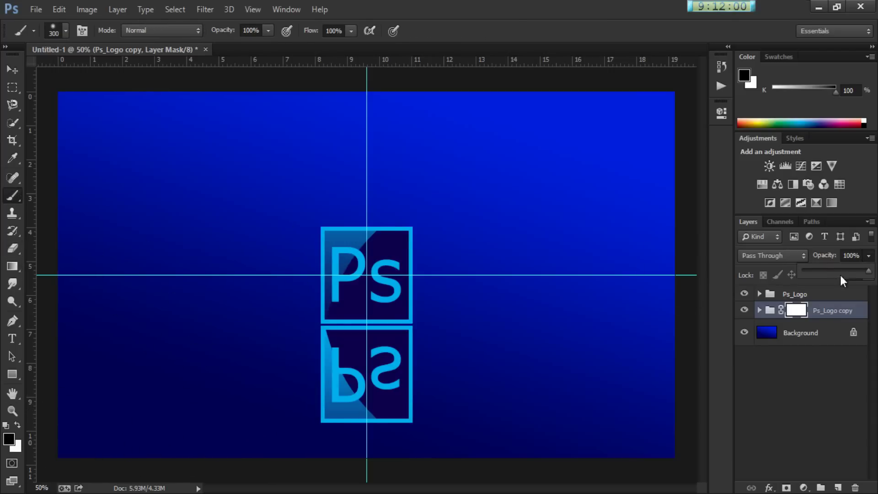
pyautogui.moveTo(842, 272); pyautogui.dragTo(836, 270)
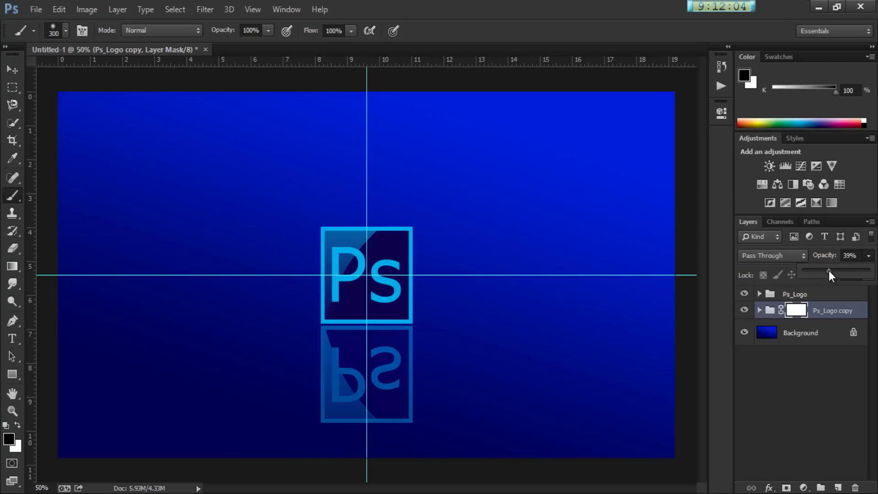
pyautogui.click(570, 12)
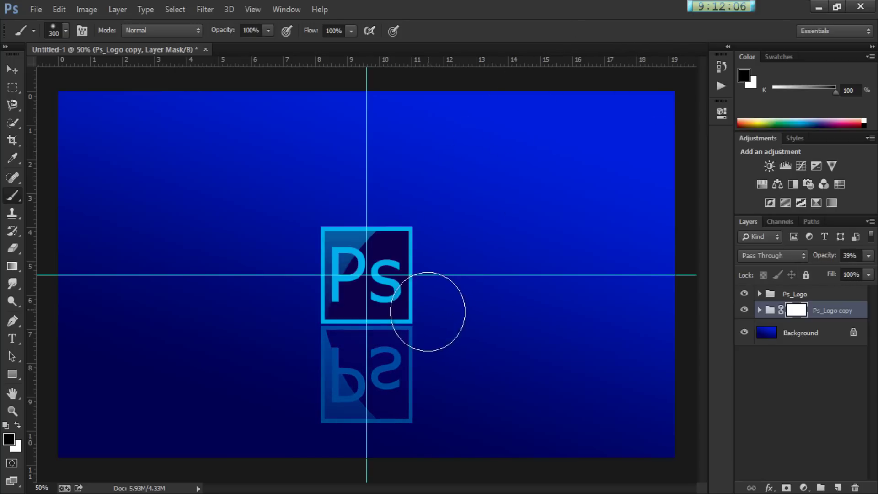
# - Paint out the reflection's bottom with a 400 px brush and set opacity to 31%
pyautogui.press(']')
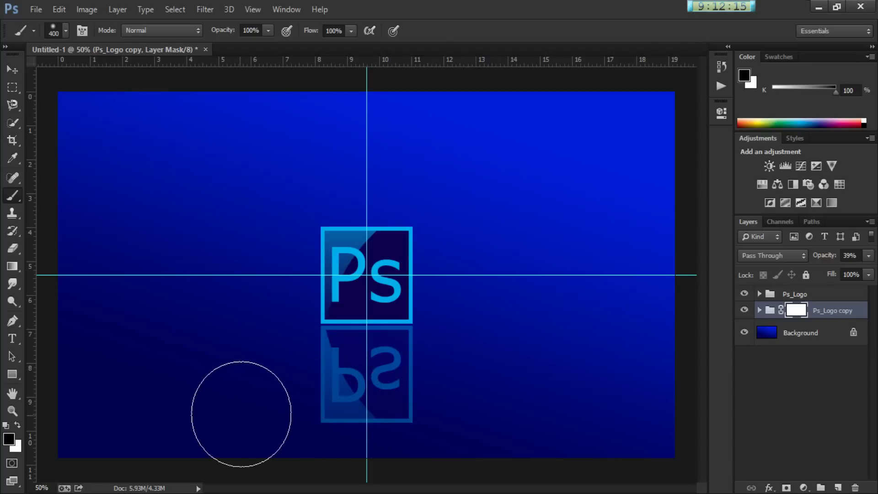
pyautogui.moveTo(249, 415); pyautogui.dragTo(453, 425)
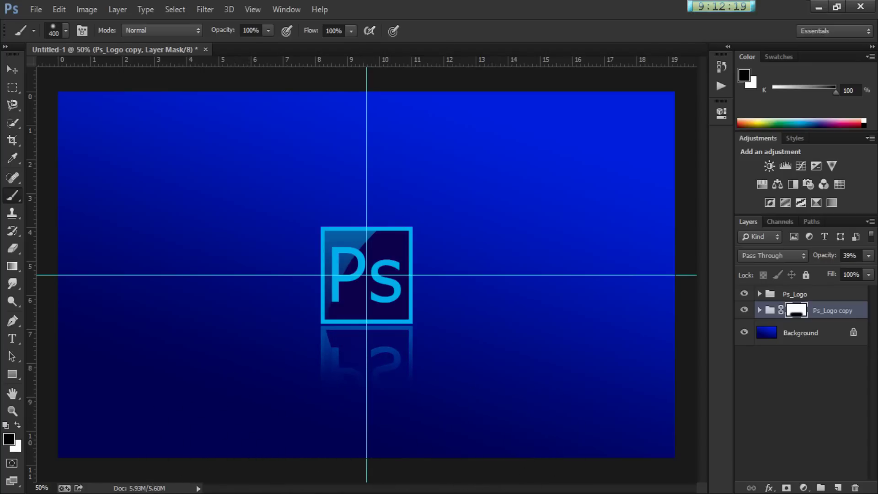
pyautogui.click(868, 256)
pyautogui.click(825, 272)
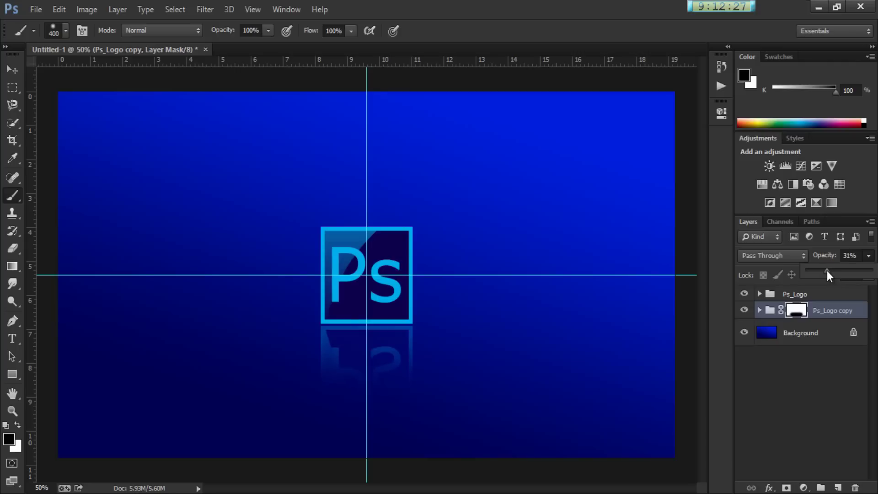
pyautogui.click(13, 206)
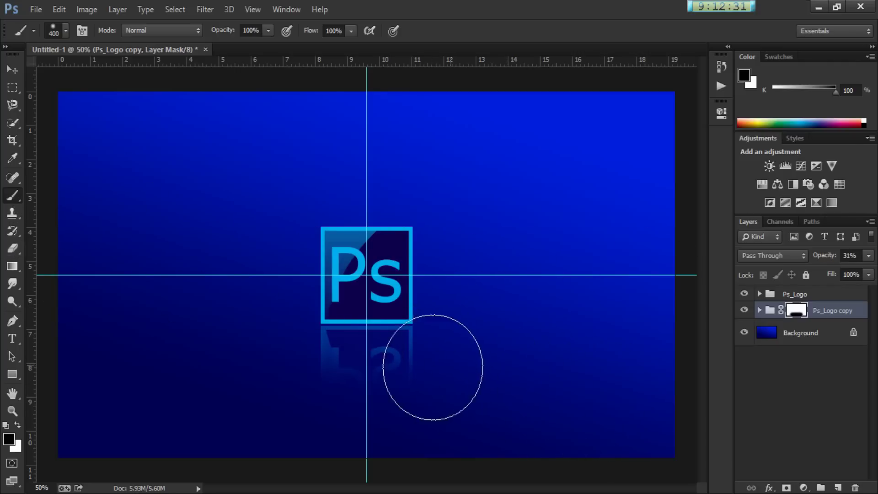
# - On the Background layer, draw a rectangular selection over the area below the horizontal guide
pyautogui.click(800, 339)
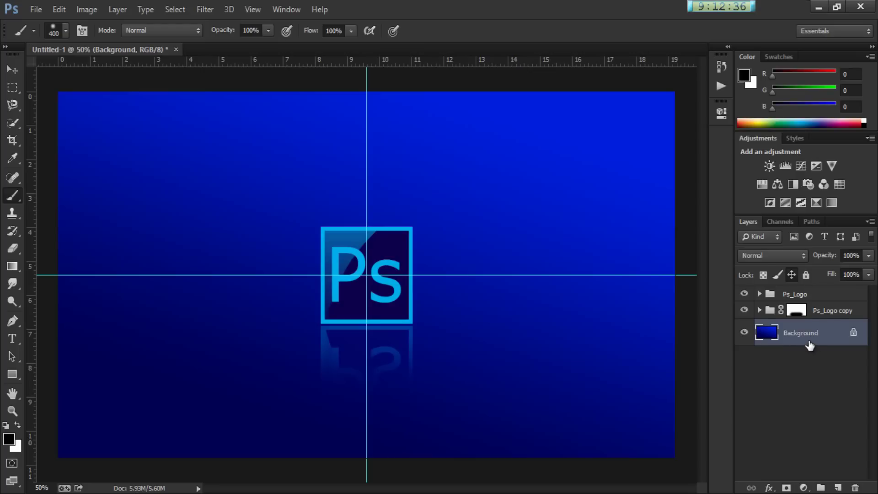
pyautogui.click(14, 89)
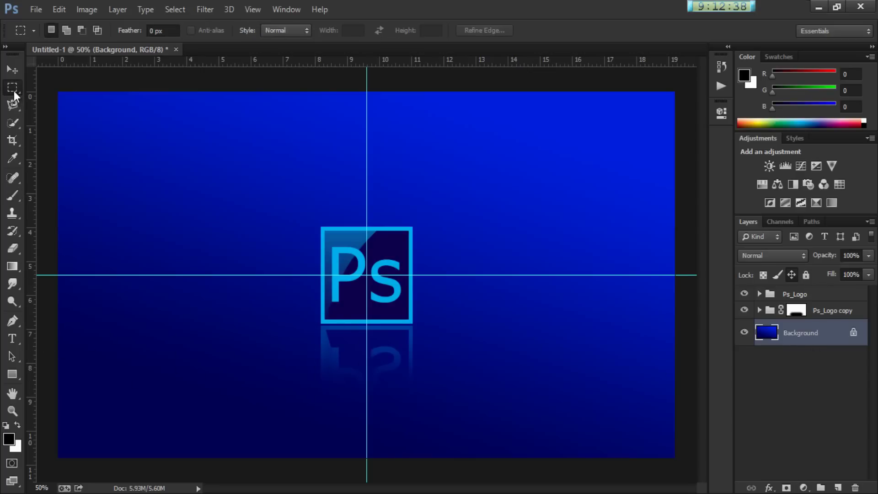
pyautogui.rightClick(13, 89)
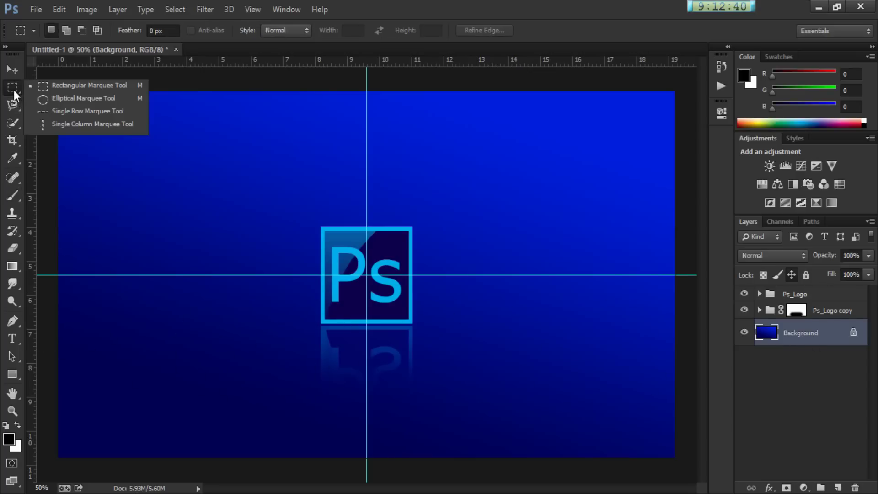
pyautogui.click(12, 88)
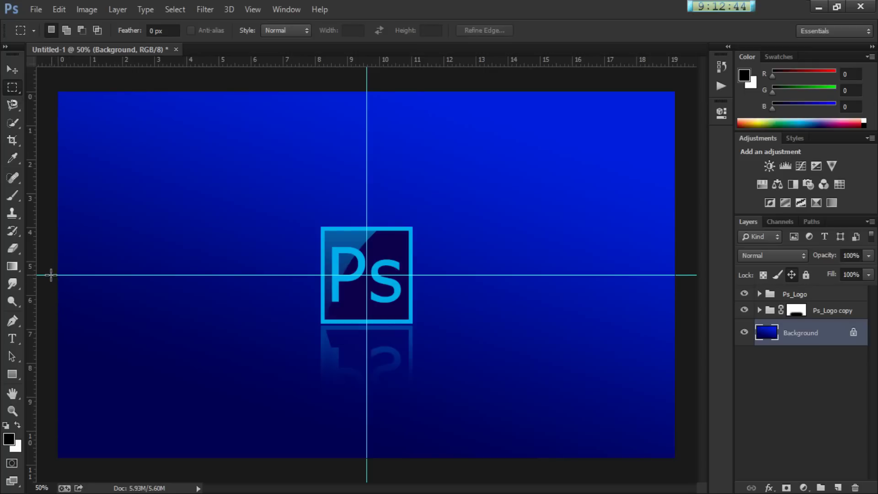
pyautogui.moveTo(55, 275); pyautogui.dragTo(722, 478)
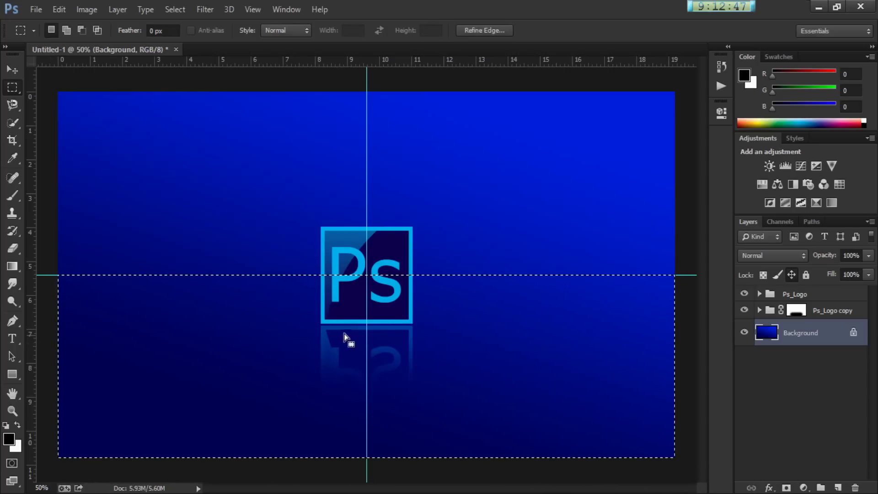
# - Copy the selection to a new Layer 1 and flip it vertically
pyautogui.rightClick(308, 350)
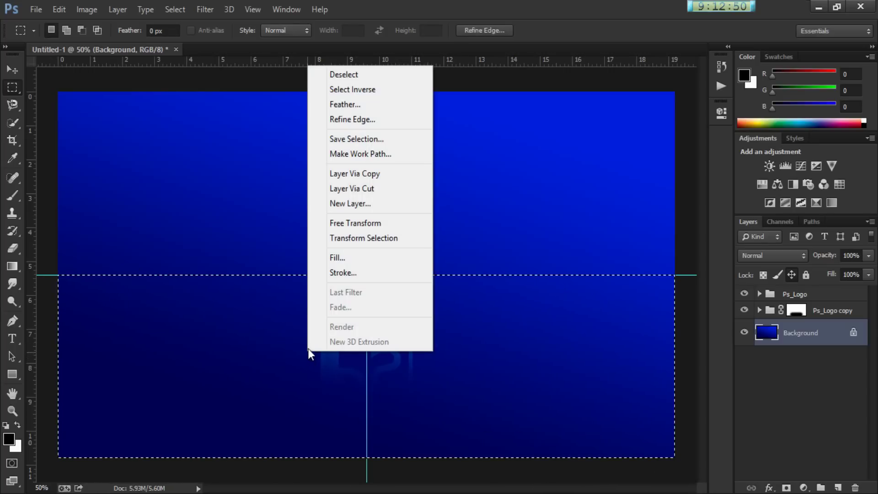
pyautogui.click(355, 183)
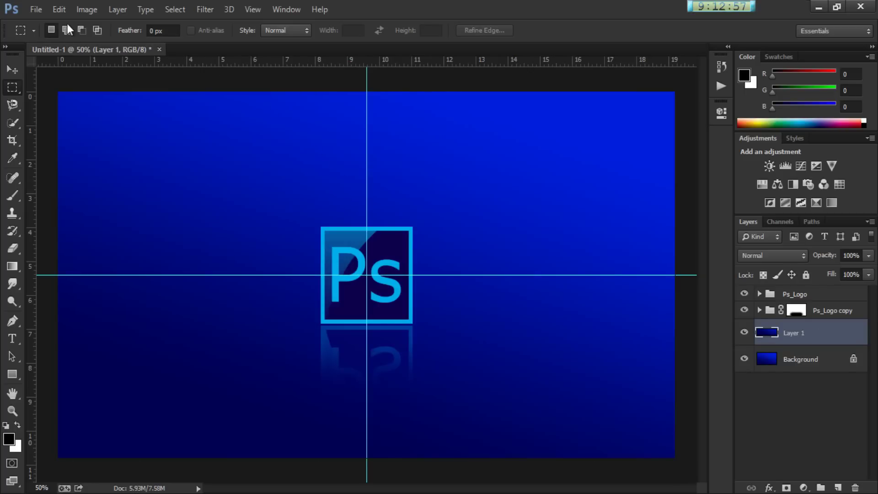
pyautogui.click(59, 9)
pyautogui.moveTo(169, 258)
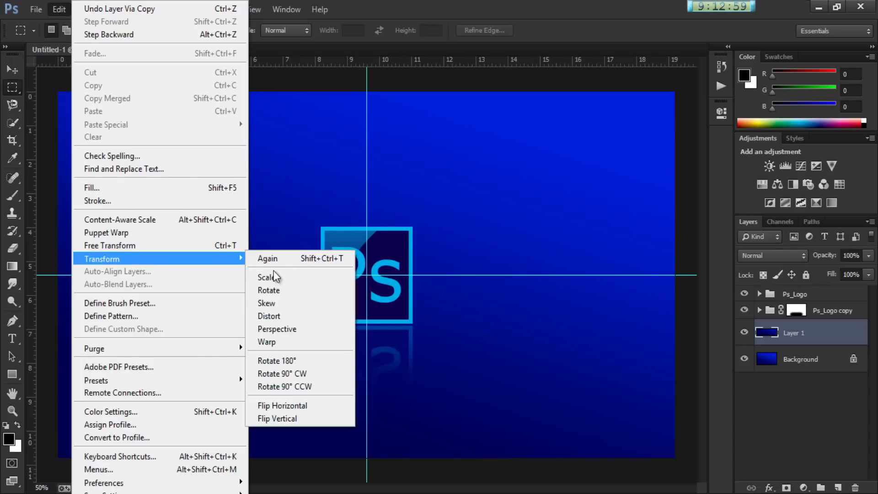
pyautogui.click(318, 421)
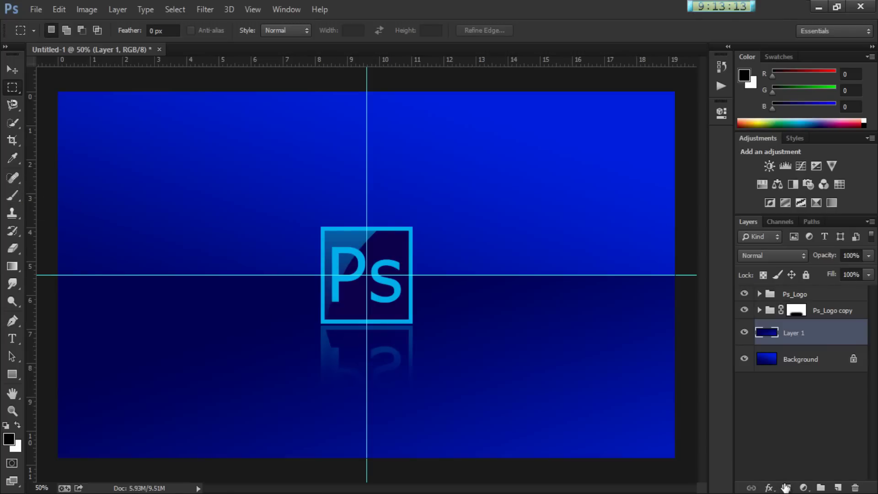
# - Mask Layer 1, brush a black horizontal band across the horizon, and hide the guides
pyautogui.click(786, 487)
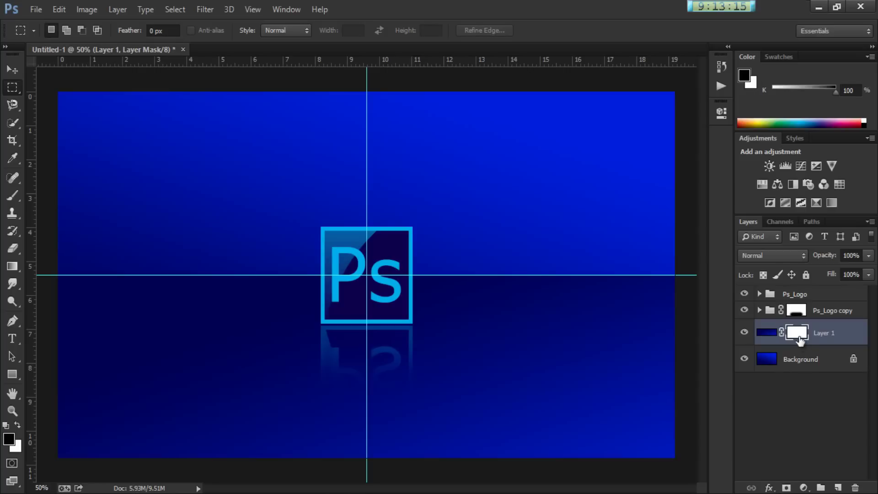
pyautogui.click(12, 196)
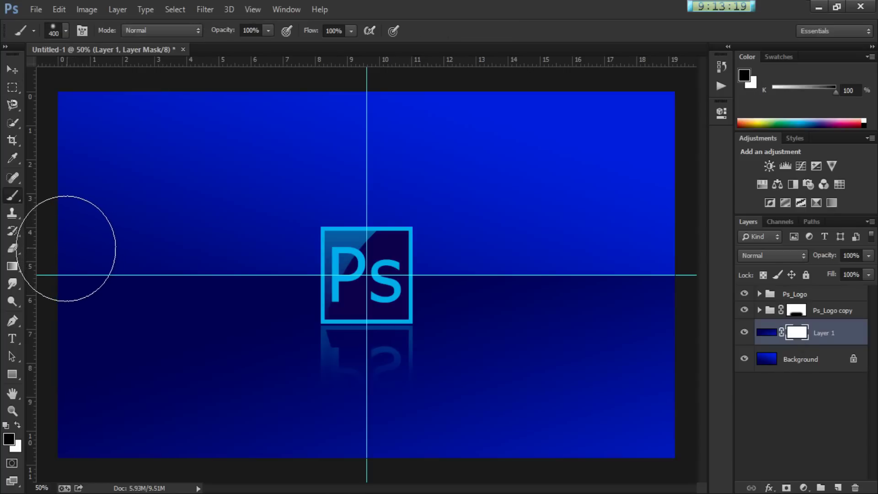
pyautogui.moveTo(67, 255)
pyautogui.mouseDown()
pyautogui.moveTo(157, 236)
pyautogui.moveTo(476, 235)
pyautogui.moveTo(653, 274)
pyautogui.moveTo(751, 270)
pyautogui.mouseUp()
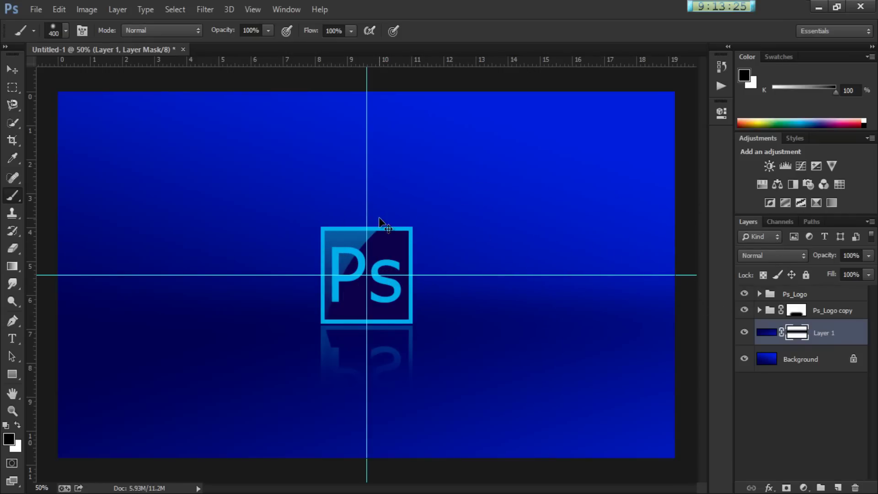
pyautogui.hotkey('ctrl', ';')
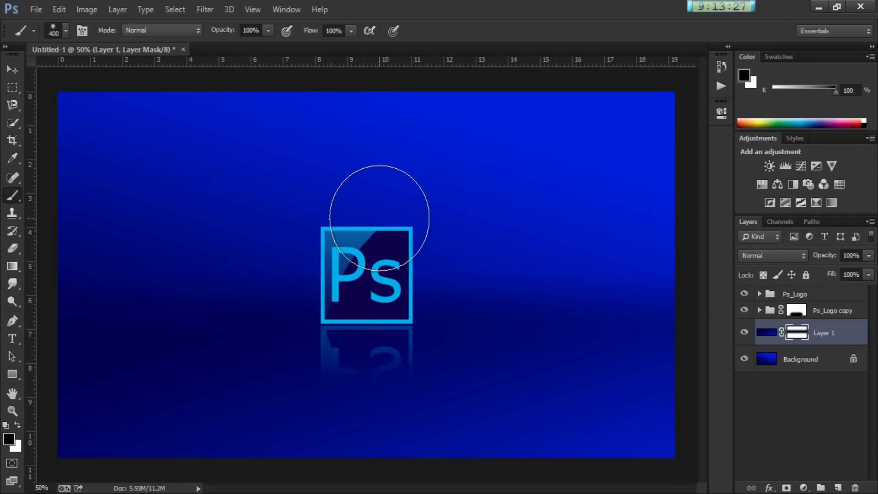